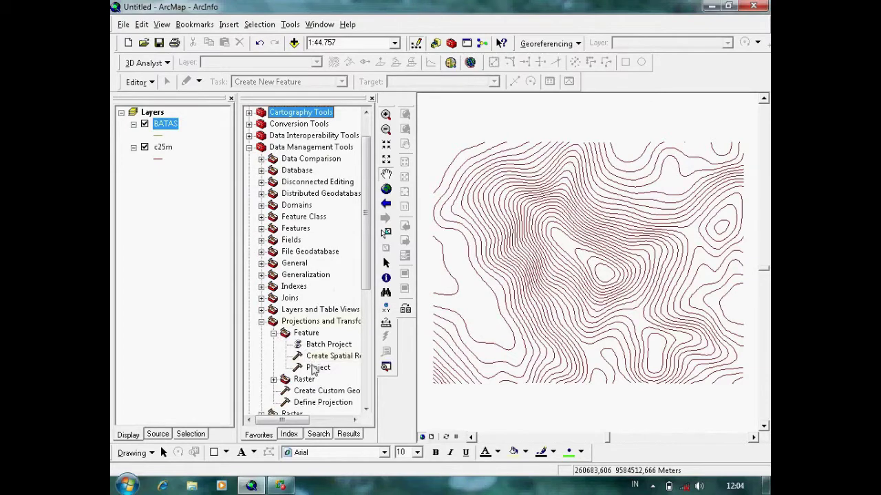
# Start the Project tool for features and set the BATAS layer as the input dataset
pyautogui.click(314, 369)
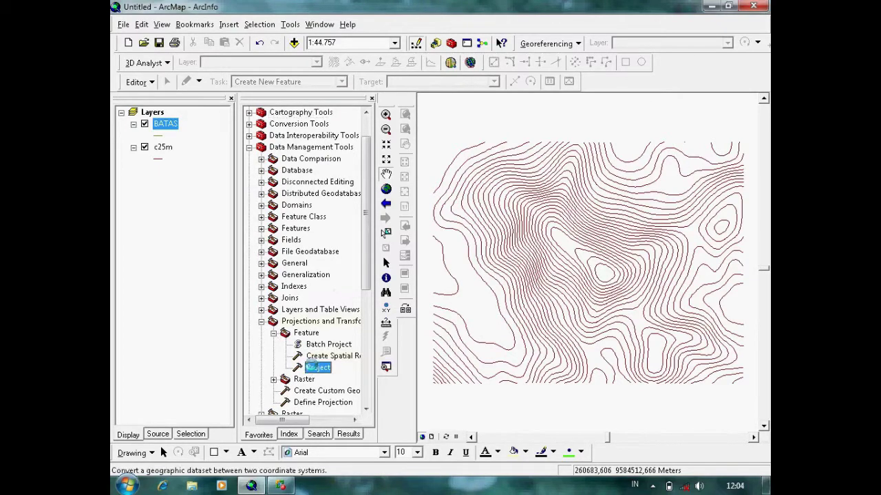
pyautogui.doubleClick(313, 368)
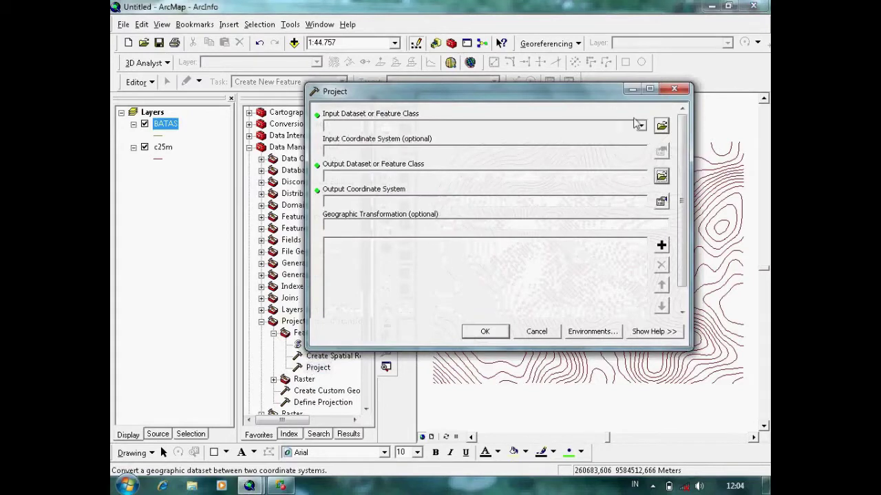
pyautogui.click(640, 128)
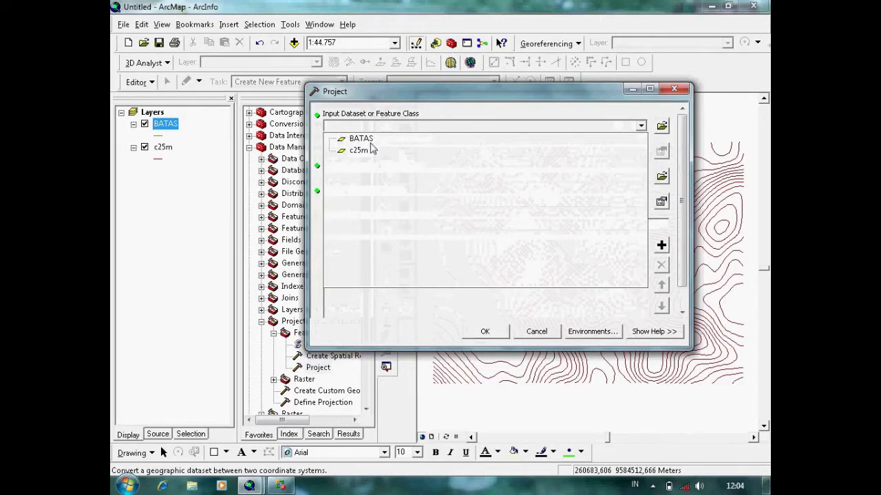
pyautogui.click(371, 144)
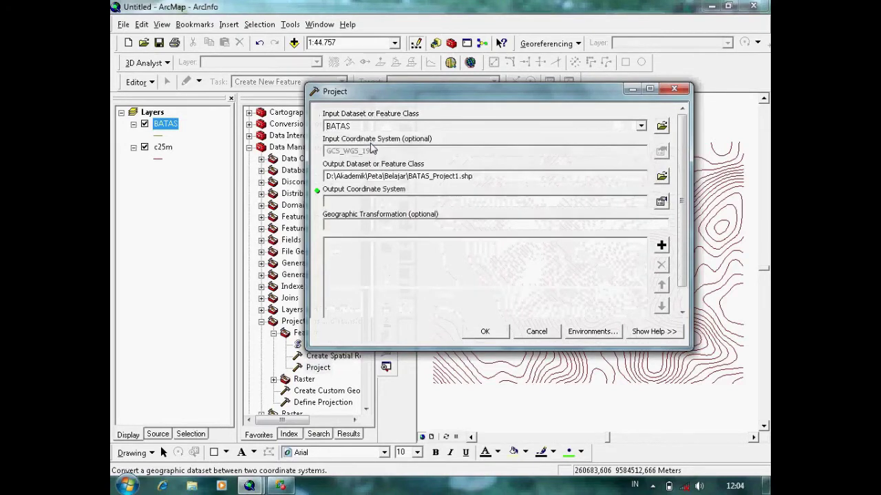
# Browse the predefined projected coordinate systems to the UTM WGS 1984 folder for the BATAS output coordinate system
pyautogui.click(661, 202)
pyautogui.click(421, 239)
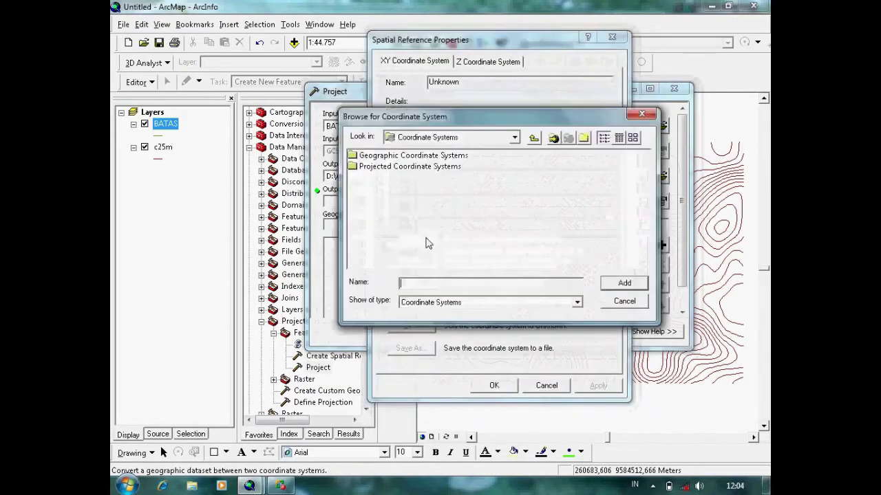
pyautogui.doubleClick(413, 156)
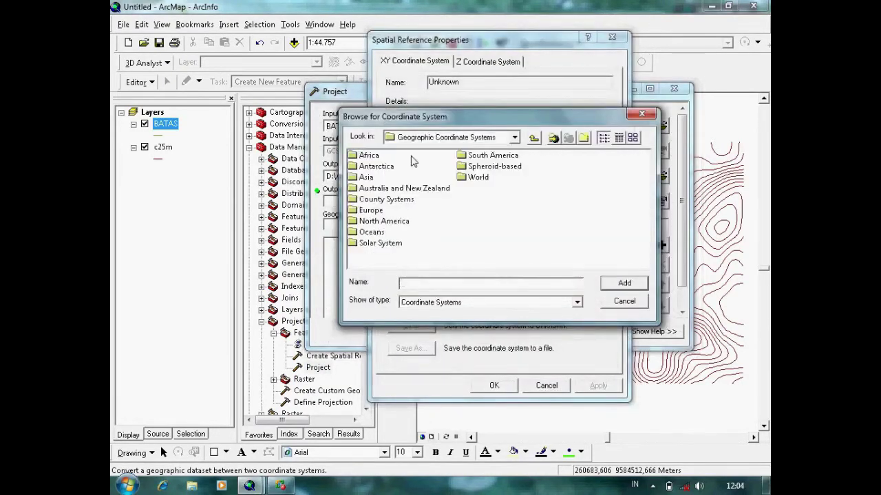
pyautogui.click(534, 138)
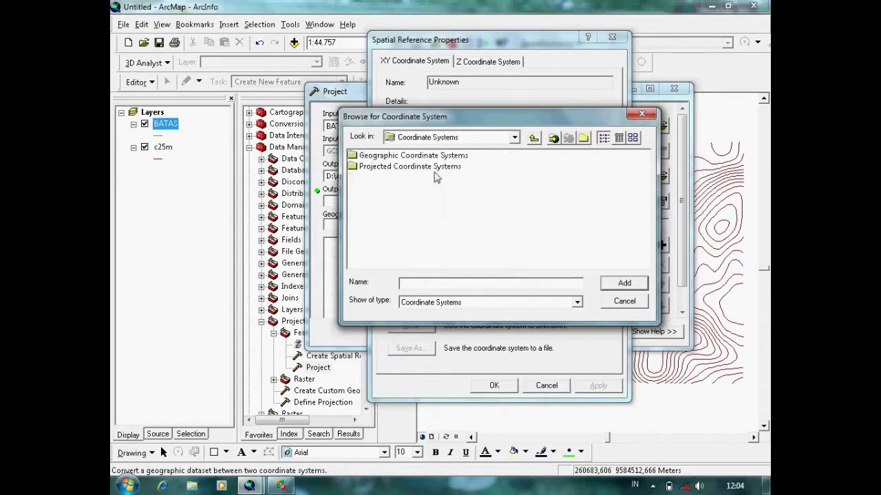
pyautogui.doubleClick(410, 167)
pyautogui.click(367, 243)
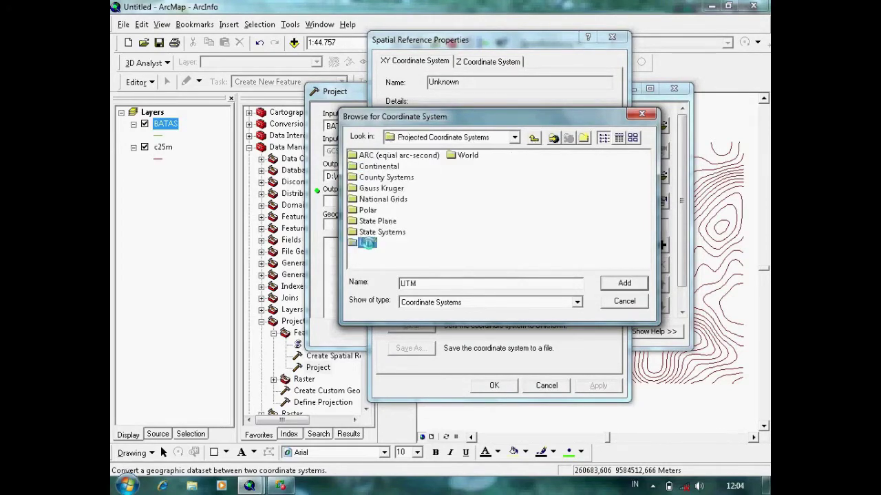
pyautogui.doubleClick(366, 243)
pyautogui.doubleClick(379, 222)
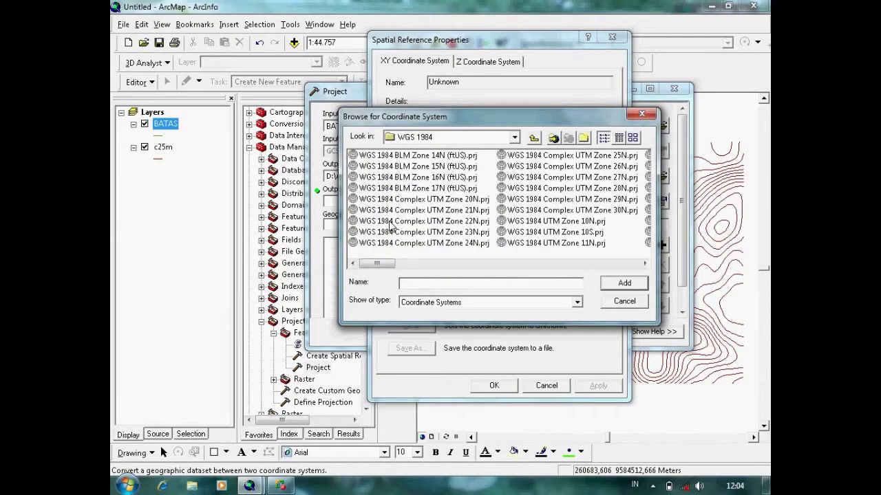
# Set WGS 1984 UTM Zone 50S as the output coordinate system and run the projection of BATAS
pyautogui.click(645, 264)
pyautogui.click(644, 264)
pyautogui.click(645, 265)
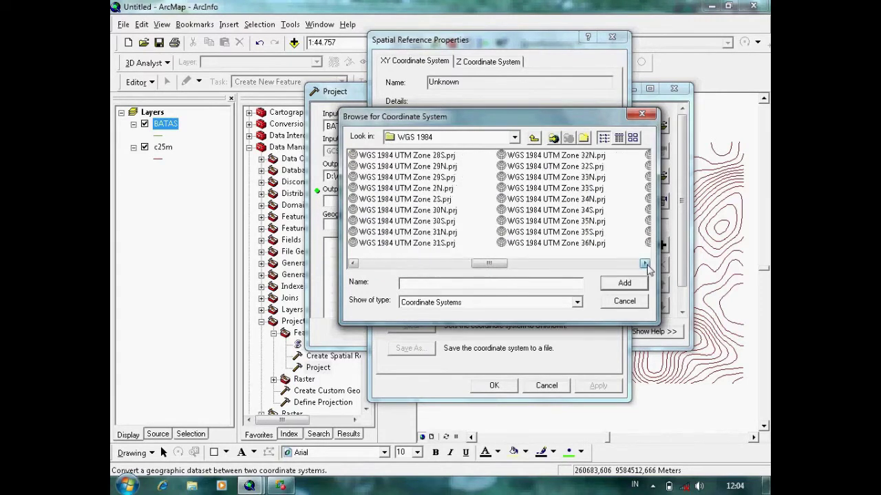
pyautogui.click(645, 265)
pyautogui.click(644, 264)
pyautogui.click(645, 264)
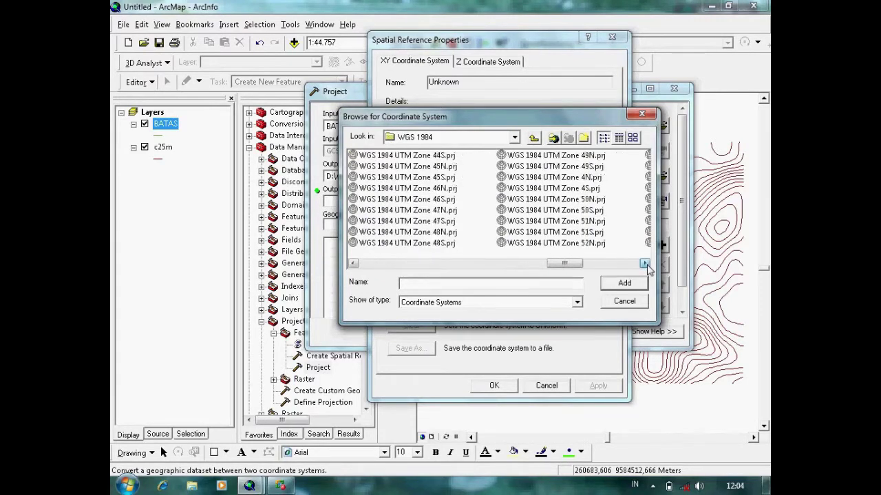
pyautogui.click(596, 210)
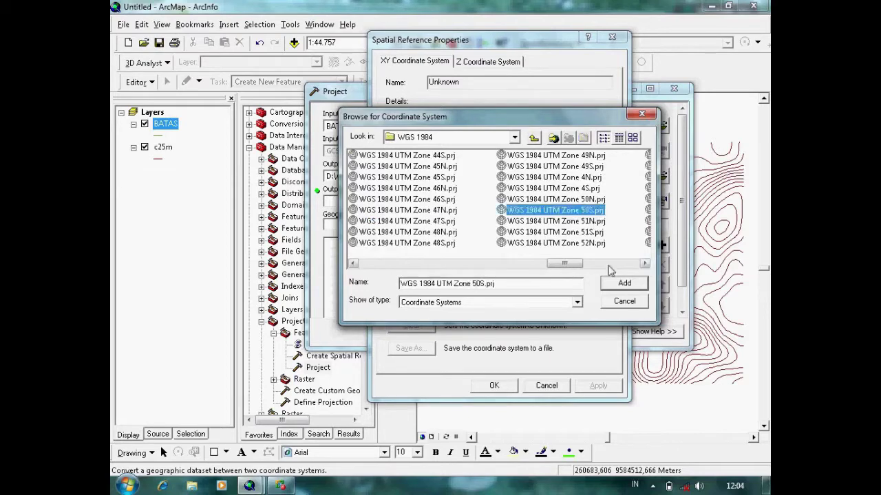
pyautogui.click(622, 283)
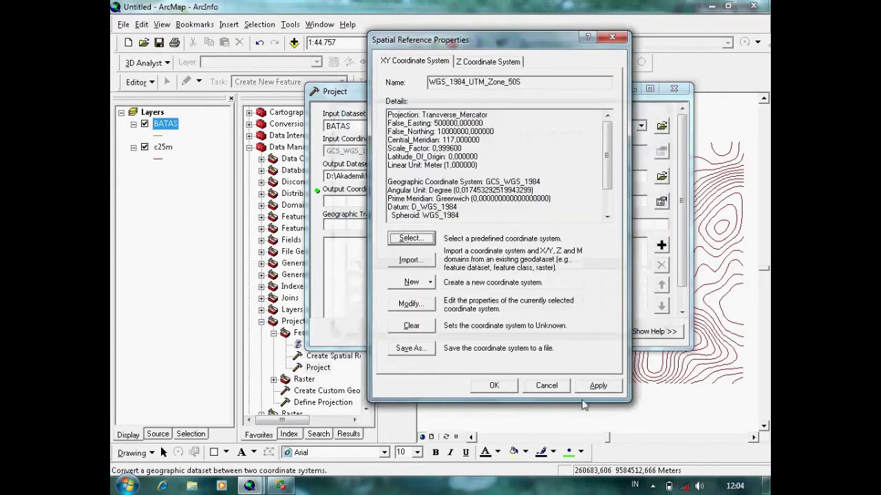
pyautogui.click(512, 386)
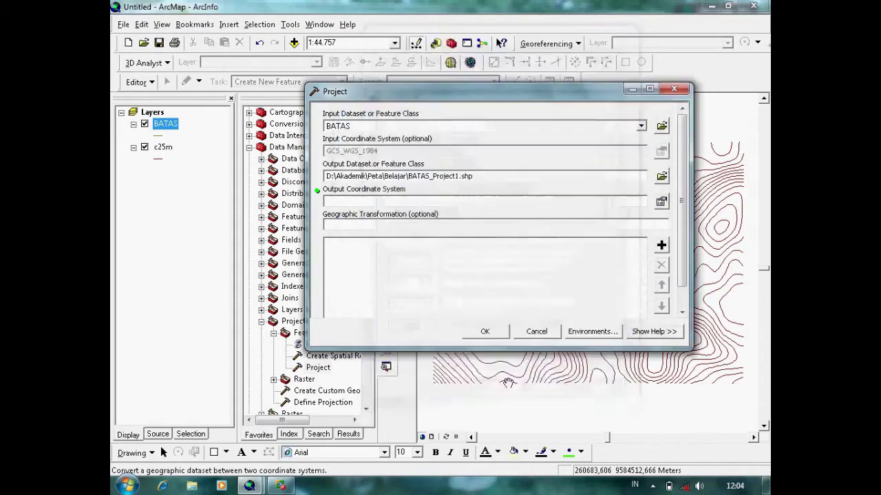
pyautogui.click(492, 332)
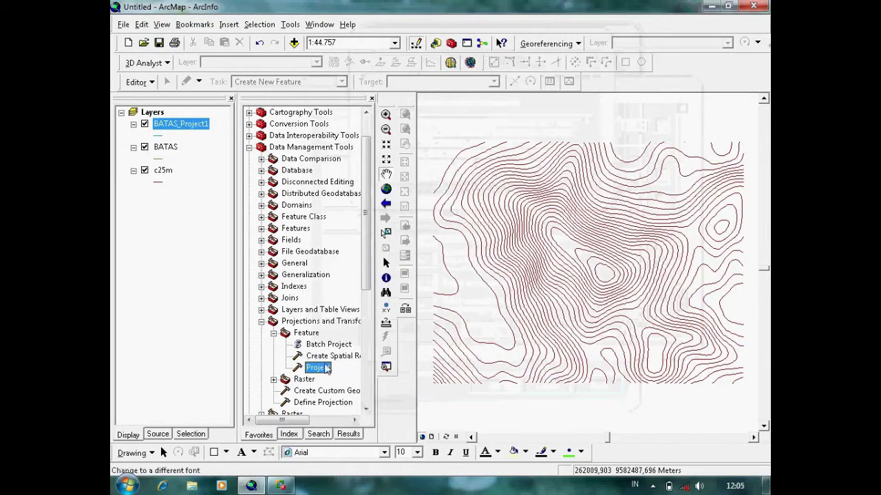
# Start the Project tool again and set the c25m contour layer as the input dataset
pyautogui.doubleClick(325, 369)
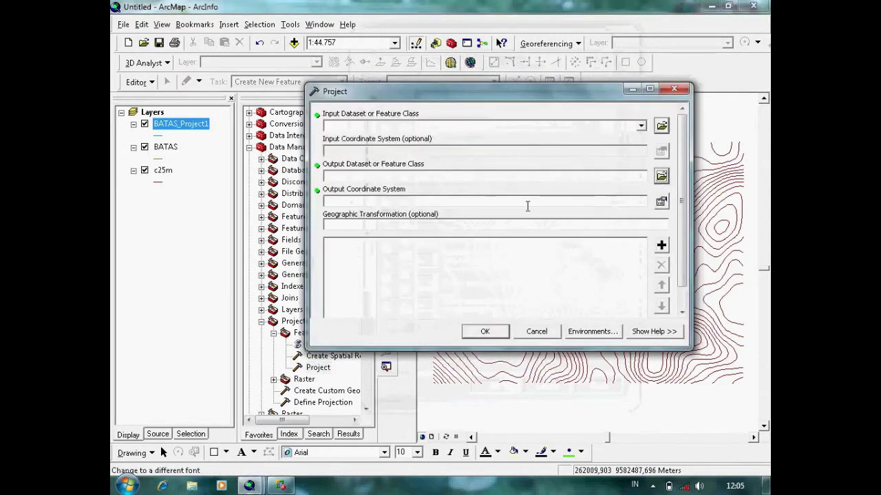
pyautogui.click(640, 127)
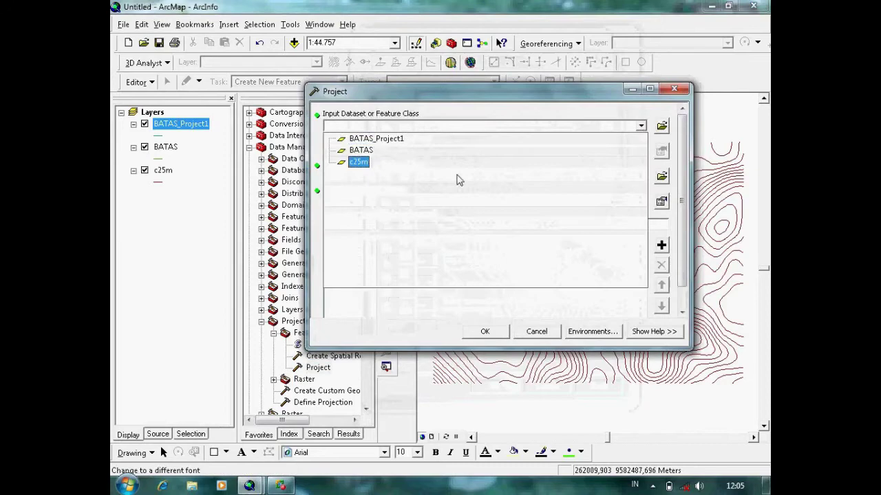
pyautogui.click(379, 164)
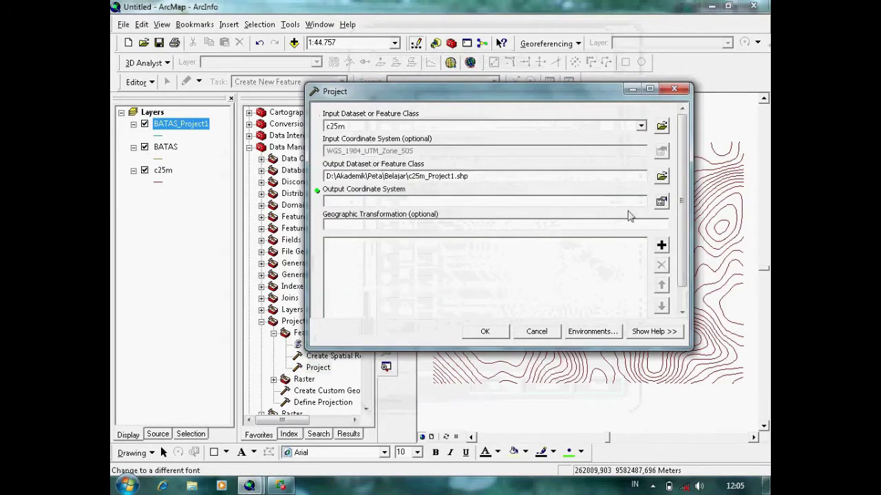
# Browse the predefined projected coordinate systems to the UTM WGS 1984 folder for the c25m output coordinate system
pyautogui.click(662, 201)
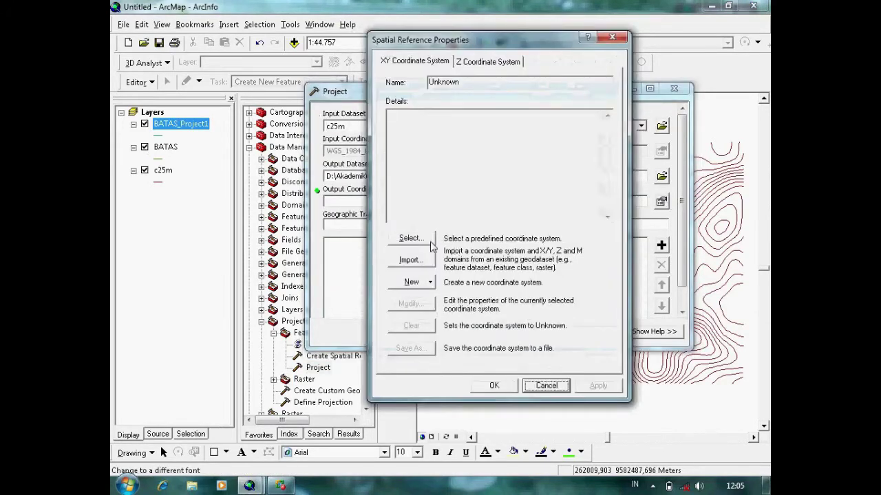
pyautogui.click(430, 241)
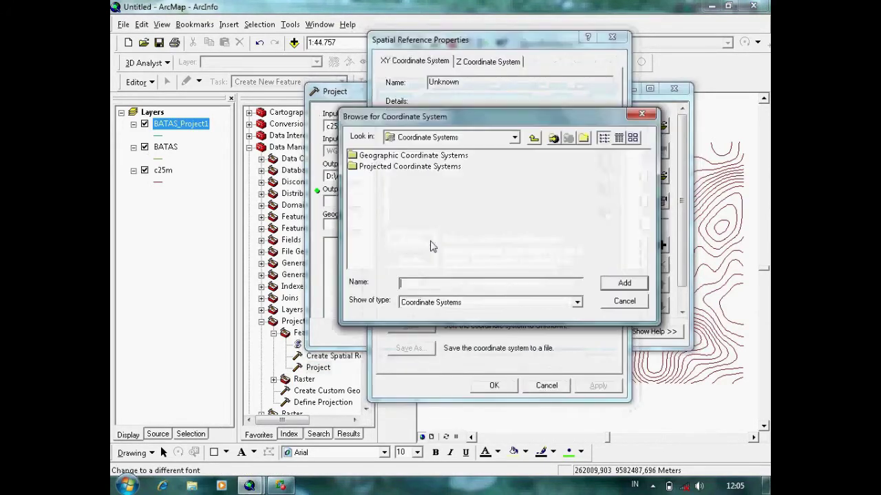
pyautogui.doubleClick(410, 156)
pyautogui.click(533, 138)
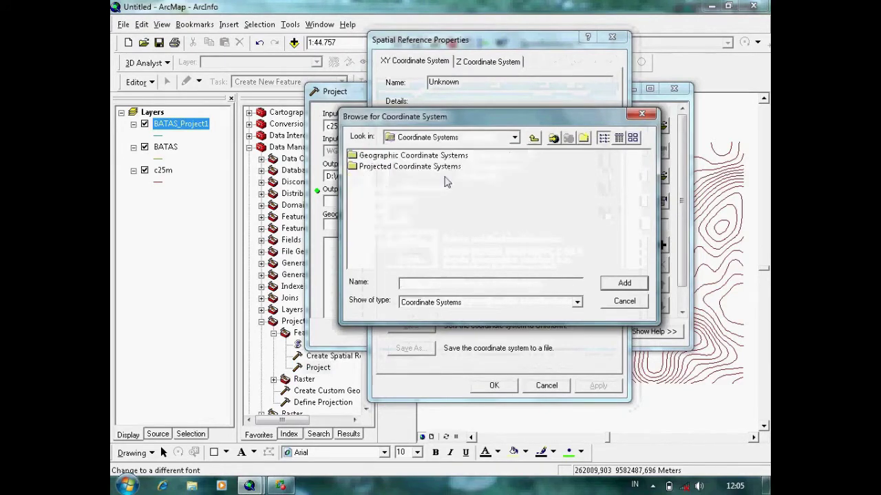
pyautogui.doubleClick(411, 167)
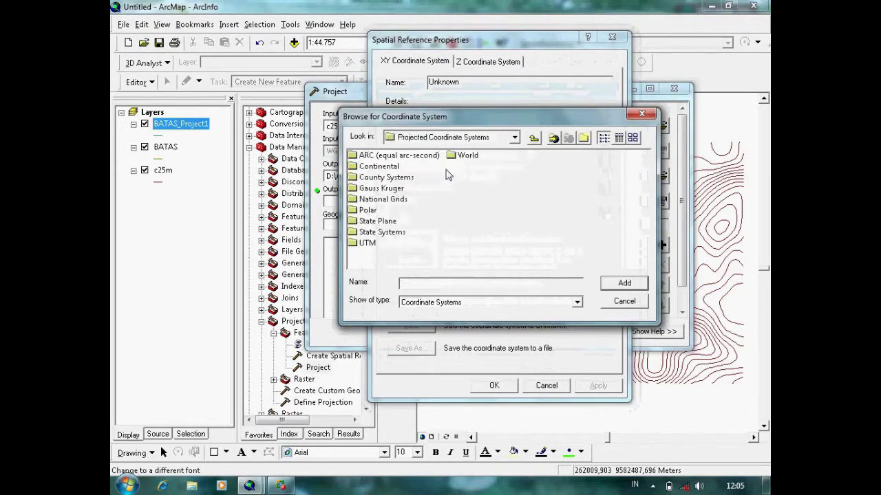
pyautogui.doubleClick(367, 244)
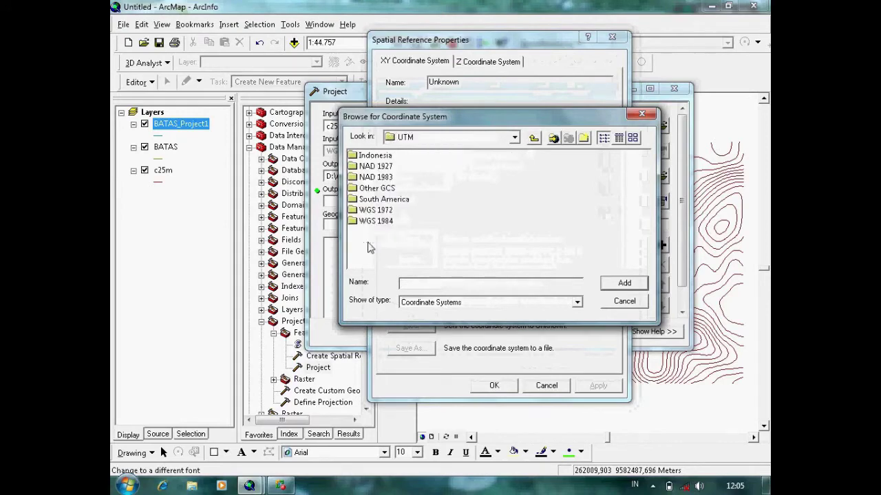
pyautogui.doubleClick(385, 221)
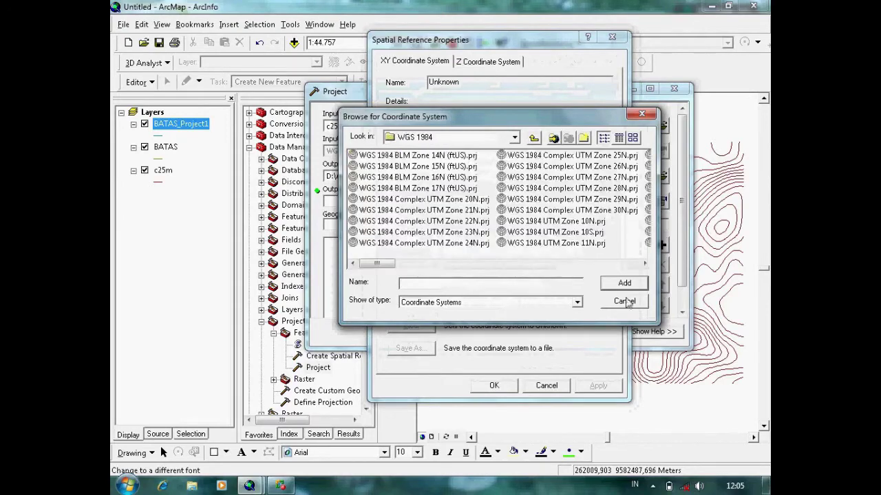
# Set WGS 1984 UTM Zone 50S as the output coordinate system and run the projection of c25m
pyautogui.click(645, 263)
pyautogui.click(645, 264)
pyautogui.click(645, 263)
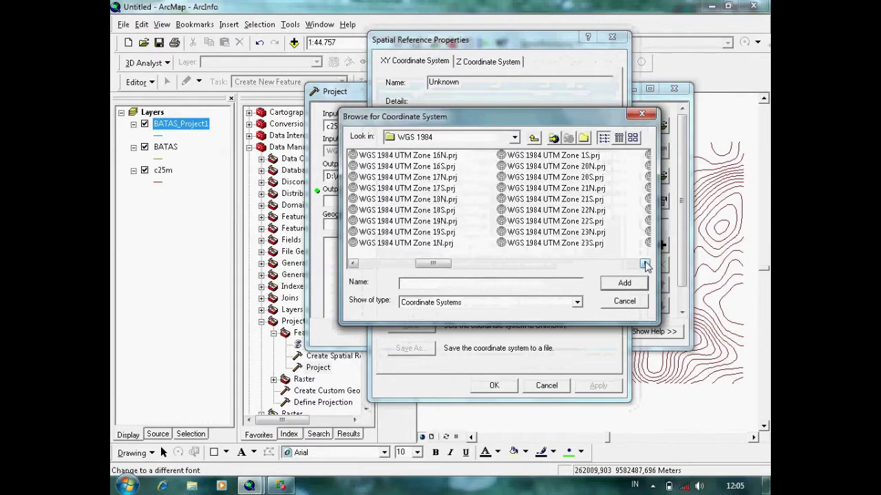
pyautogui.click(644, 263)
pyautogui.click(645, 264)
pyautogui.click(645, 263)
pyautogui.click(644, 263)
pyautogui.click(644, 264)
pyautogui.click(645, 263)
pyautogui.click(644, 264)
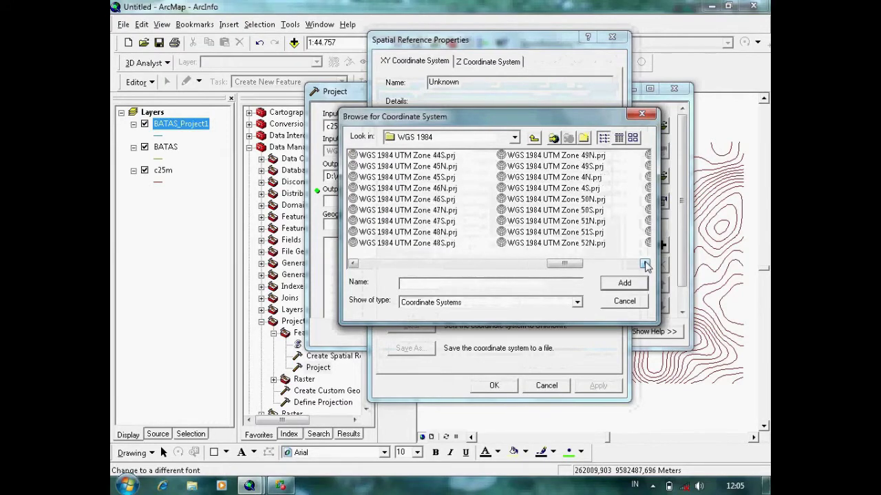
pyautogui.click(578, 210)
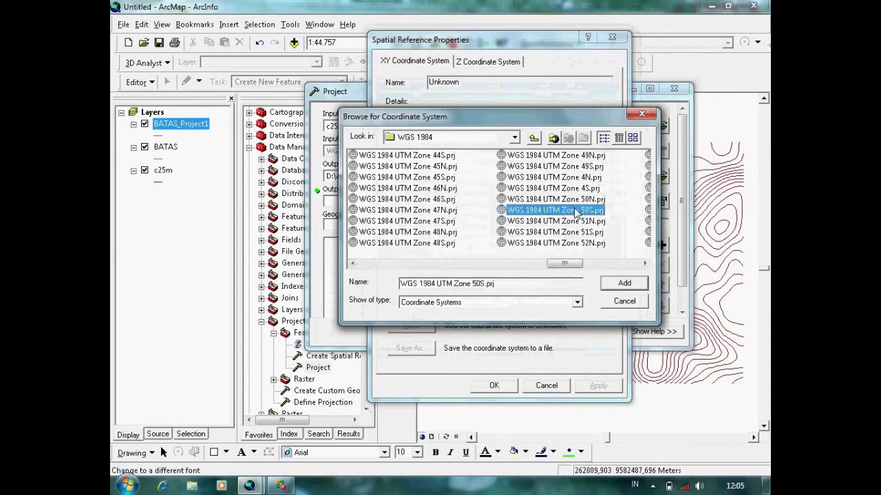
pyautogui.click(623, 285)
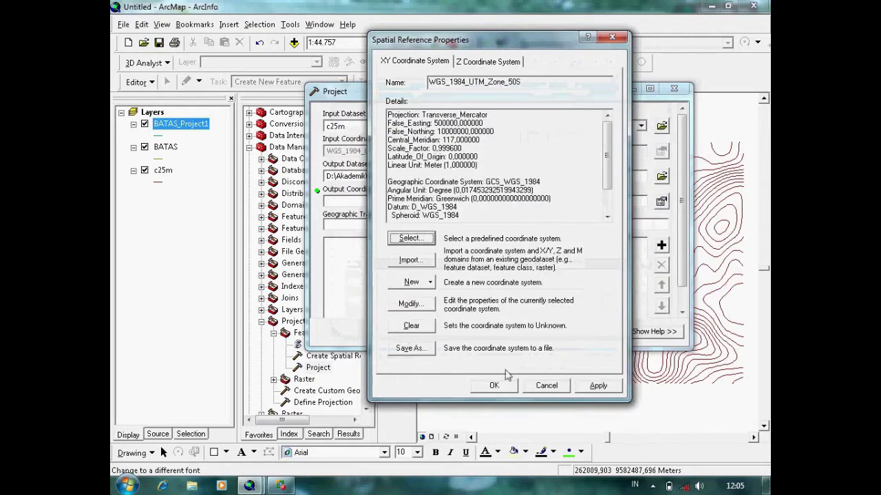
pyautogui.click(496, 385)
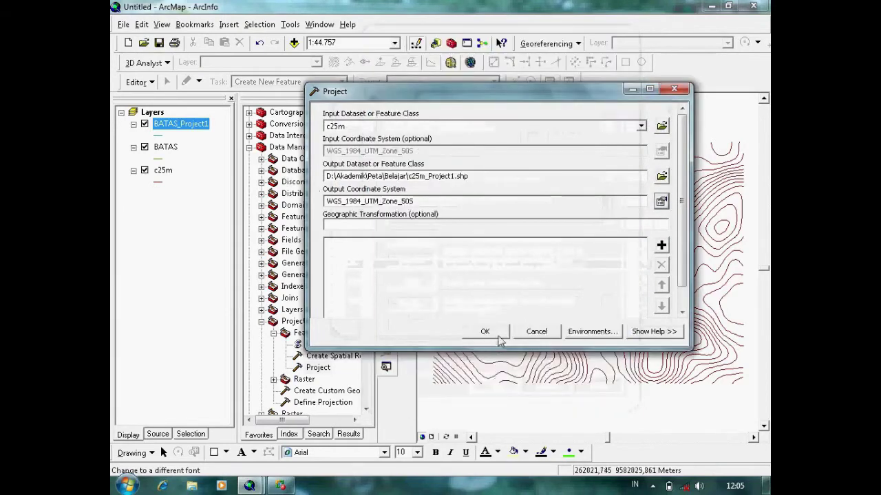
pyautogui.click(499, 336)
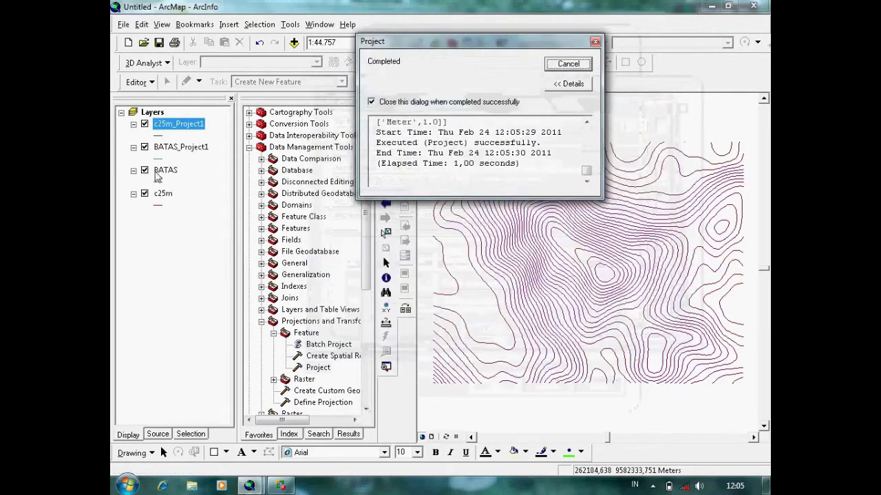
# Hide the original BATAS and c25m layers on the map
pyautogui.click(144, 170)
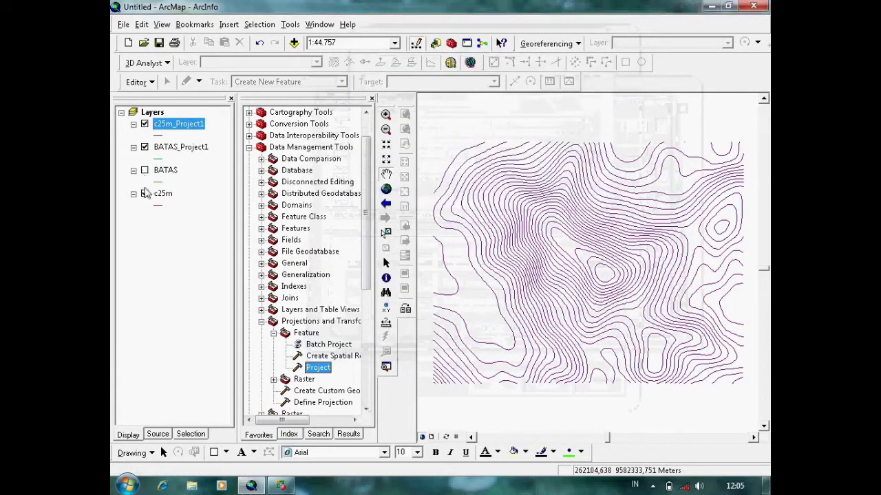
pyautogui.click(145, 193)
# Start an edit session and set BATAS_Project1 as the target layer for new features
pyautogui.click(141, 82)
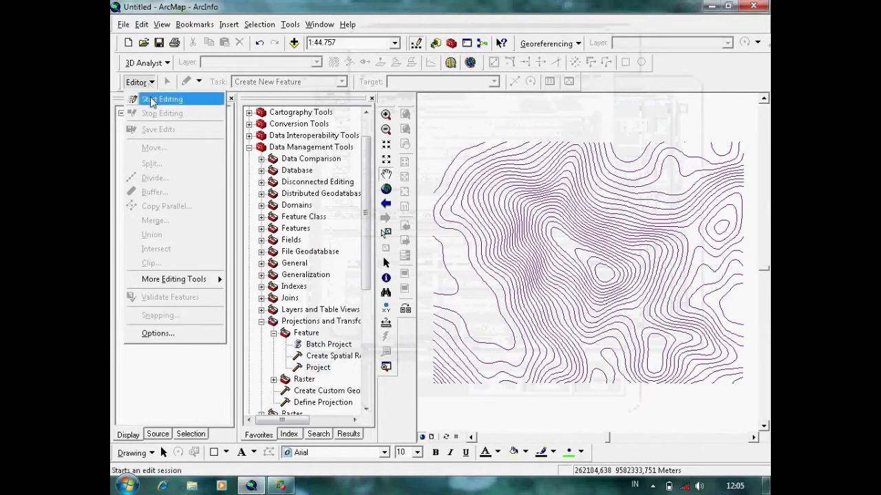
pyautogui.click(153, 100)
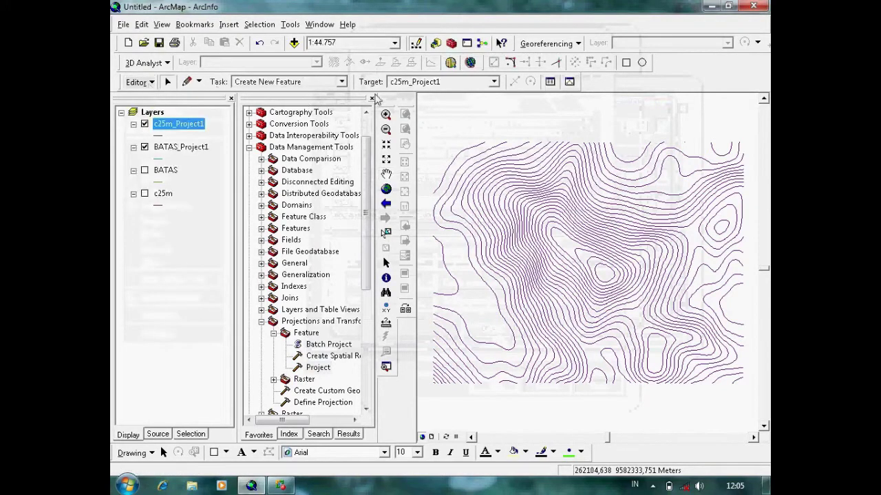
pyautogui.click(413, 81)
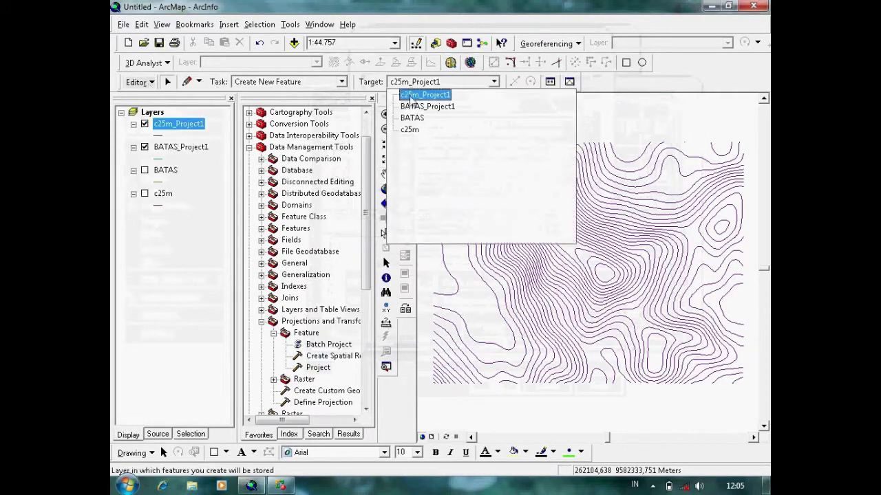
pyautogui.click(427, 106)
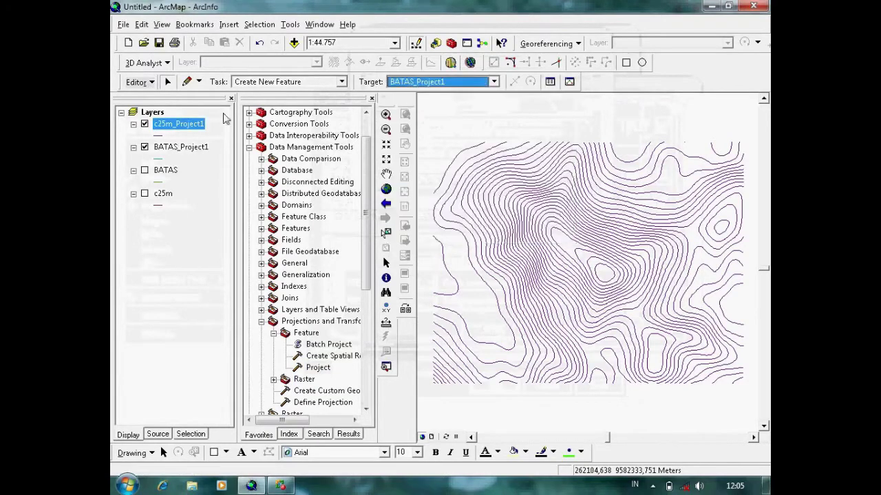
# Draw a closed rectangular boundary about 5,650 m wide around the contour lines in the BATAS_Project1 layer
pyautogui.click(187, 86)
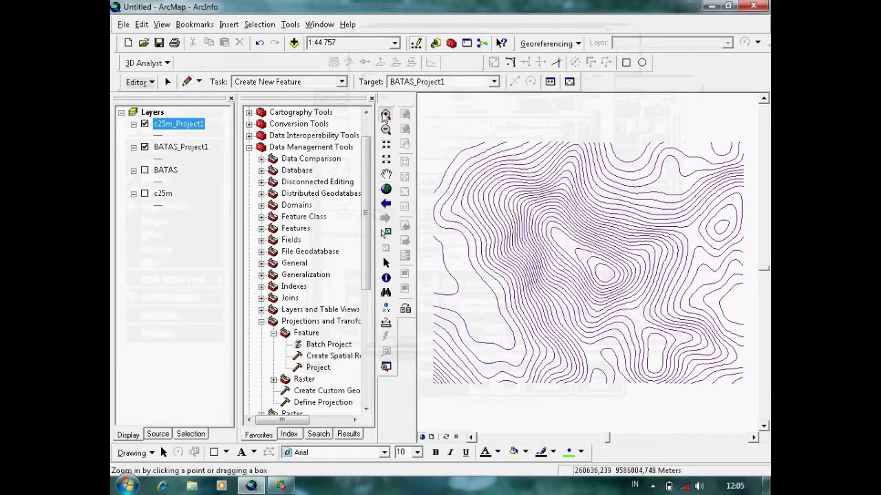
pyautogui.click(386, 114)
pyautogui.moveTo(423, 118); pyautogui.dragTo(761, 408)
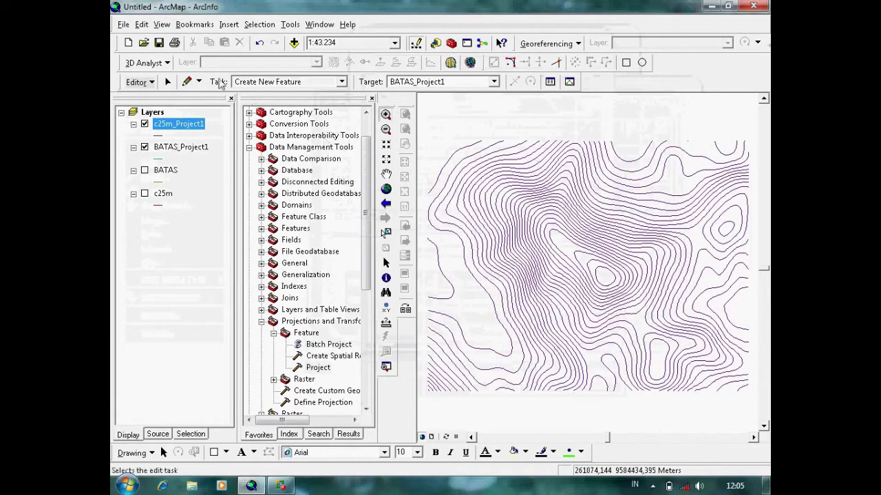
pyautogui.click(185, 81)
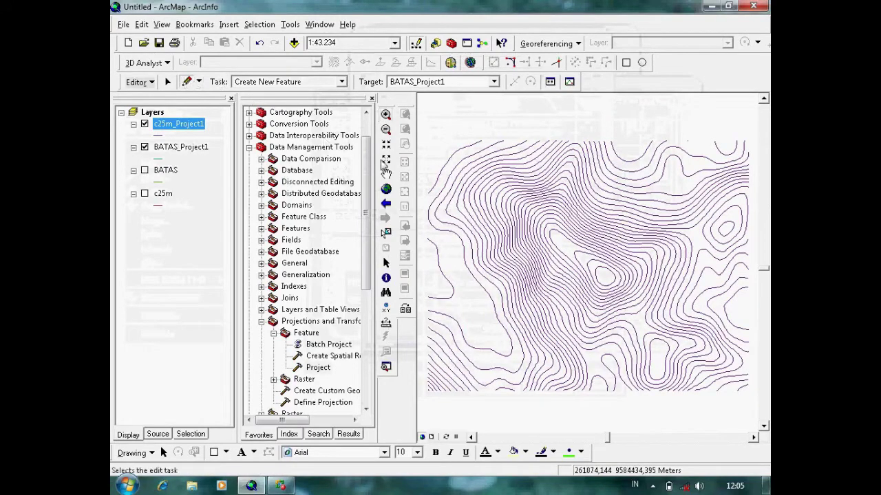
pyautogui.click(430, 141)
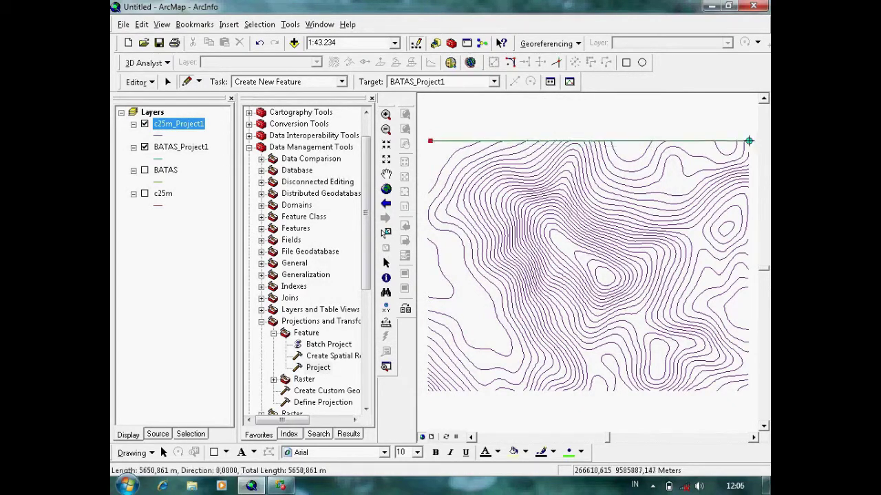
pyautogui.click(748, 142)
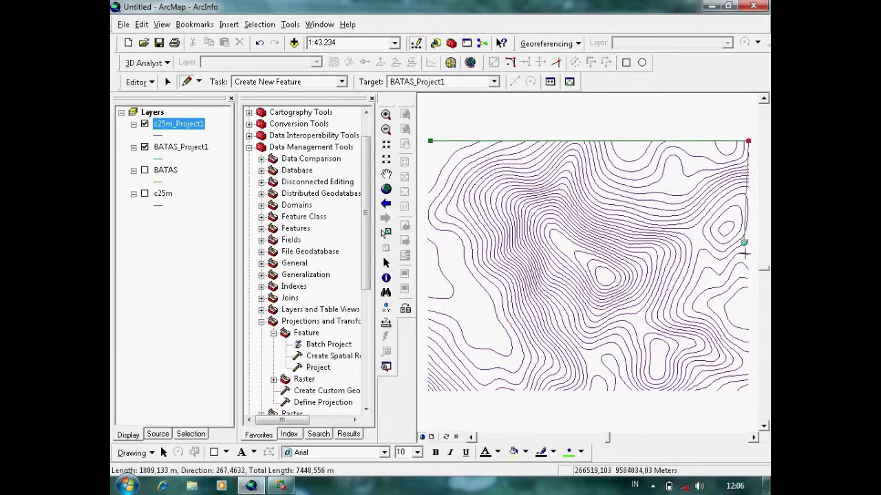
pyautogui.click(748, 391)
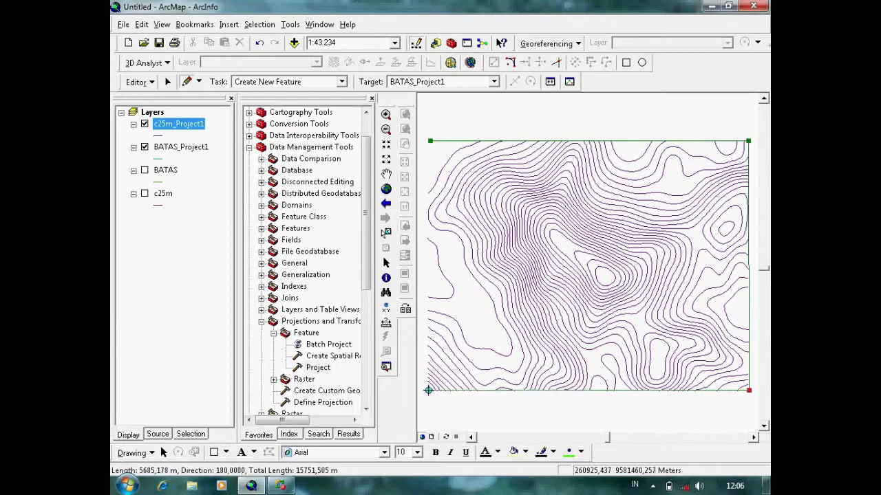
pyautogui.click(428, 390)
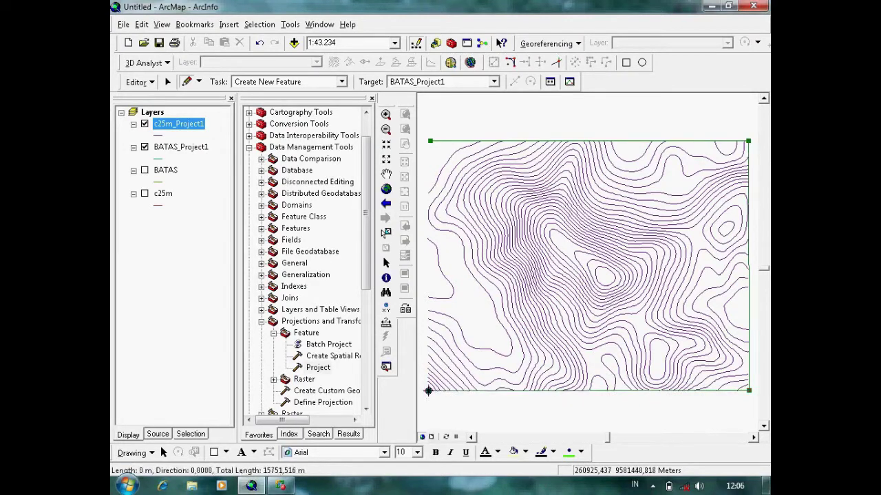
pyautogui.doubleClick(428, 140)
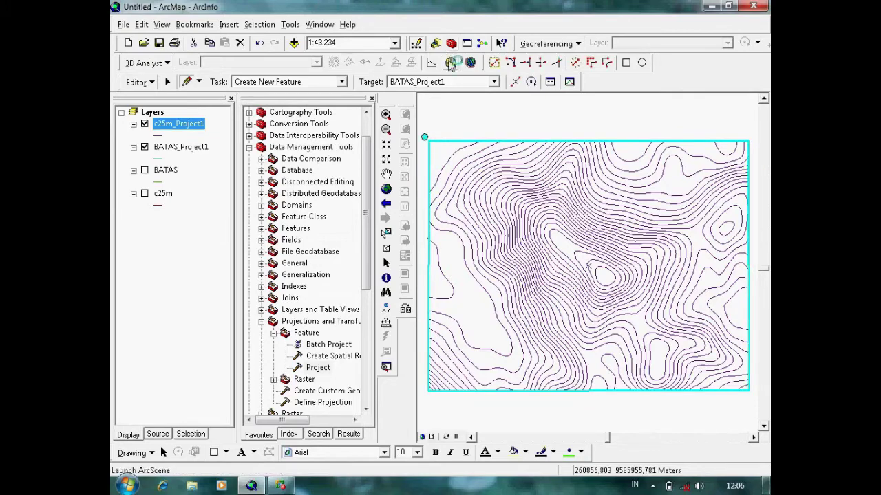
# Launch ArcScene and start adding data, and return to ArcMap to stop editing and save the boundary edits
pyautogui.click(451, 63)
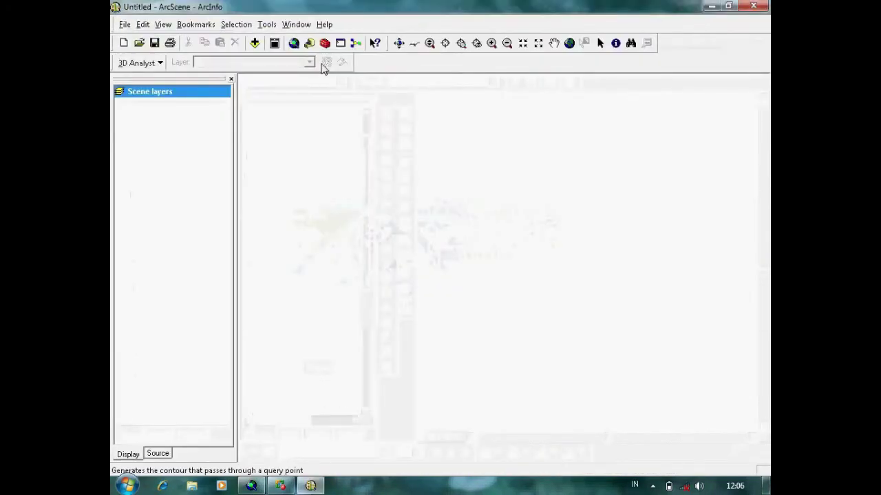
pyautogui.click(254, 44)
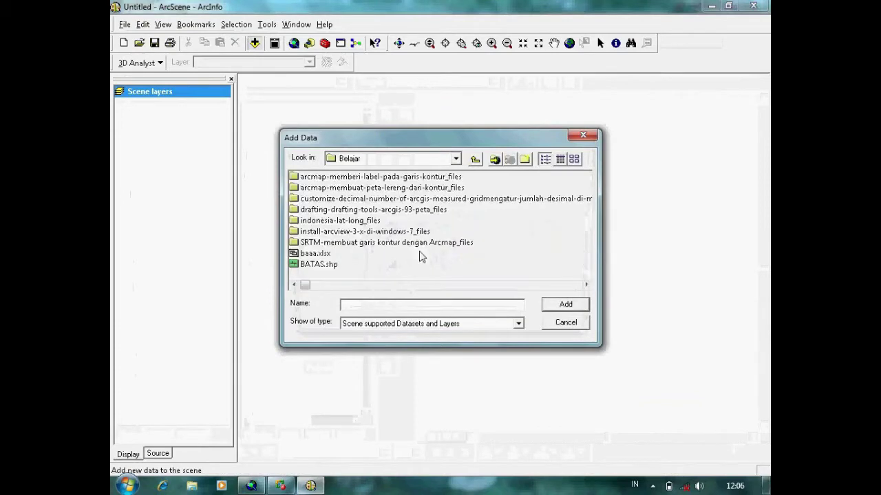
pyautogui.click(251, 485)
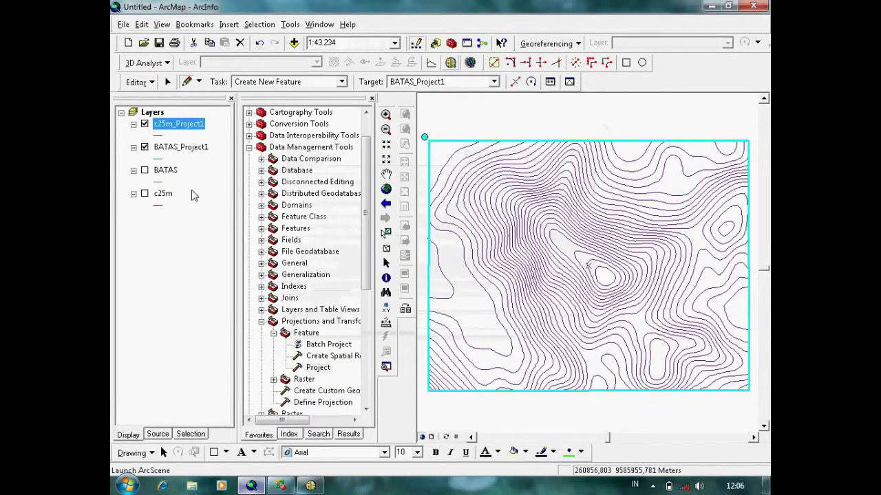
pyautogui.click(137, 82)
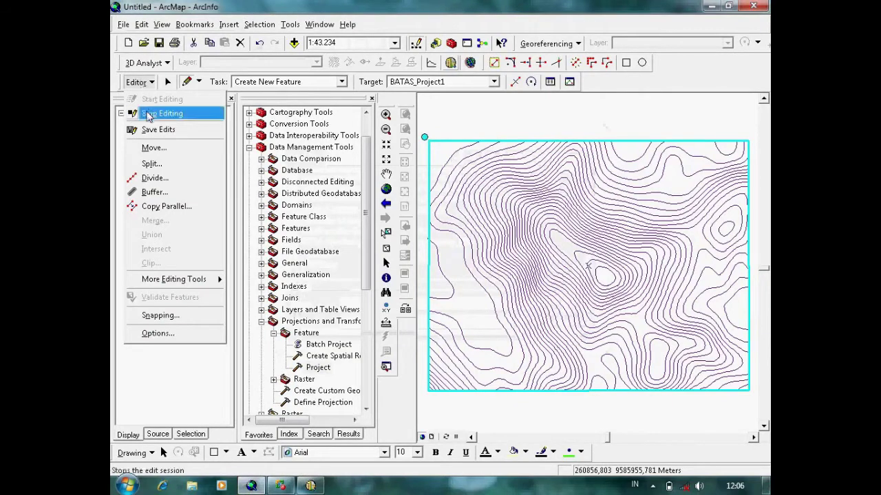
pyautogui.click(147, 114)
pyautogui.click(382, 285)
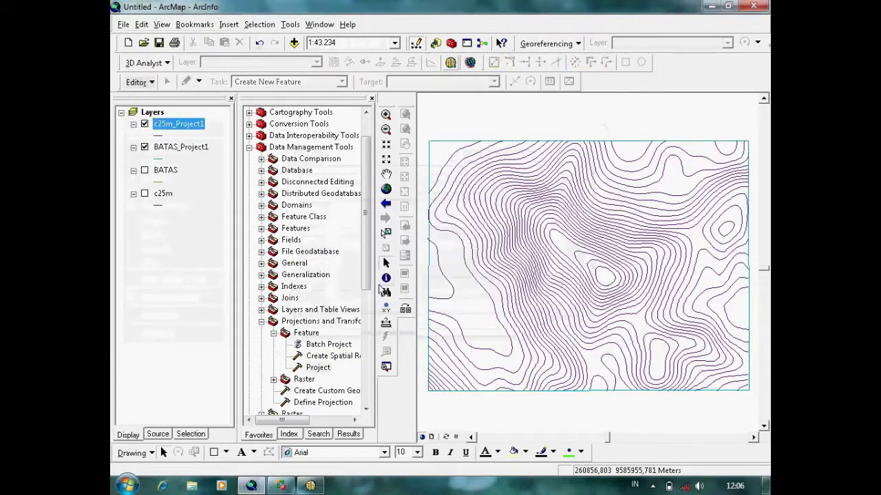
# Switch to ArcScene and add c25m_Project1.shp from the Belajar folder to the scene
pyautogui.click(311, 487)
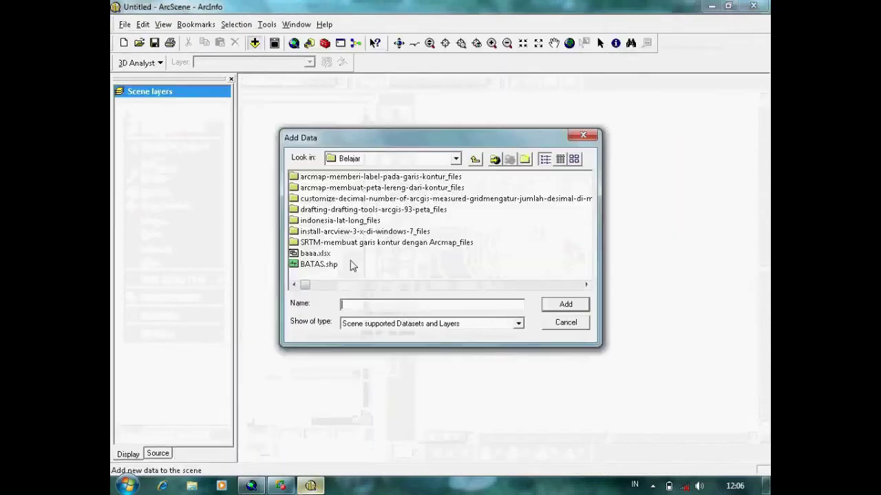
pyautogui.click(585, 284)
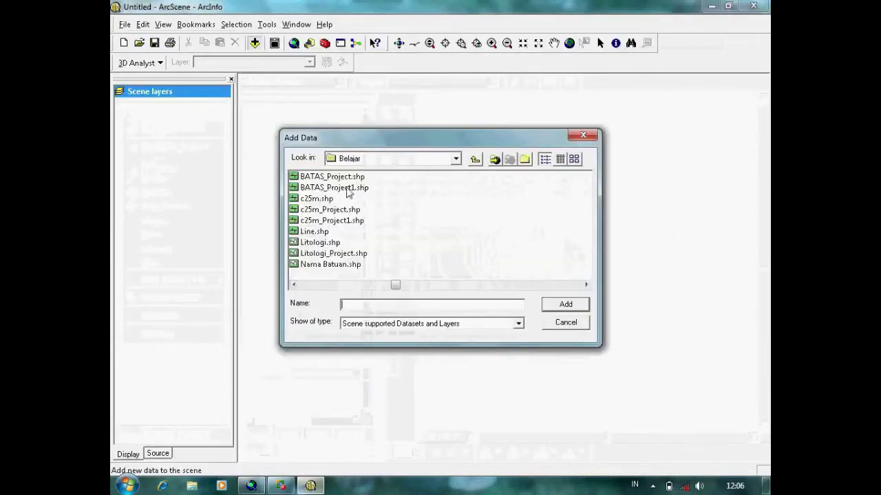
pyautogui.click(327, 222)
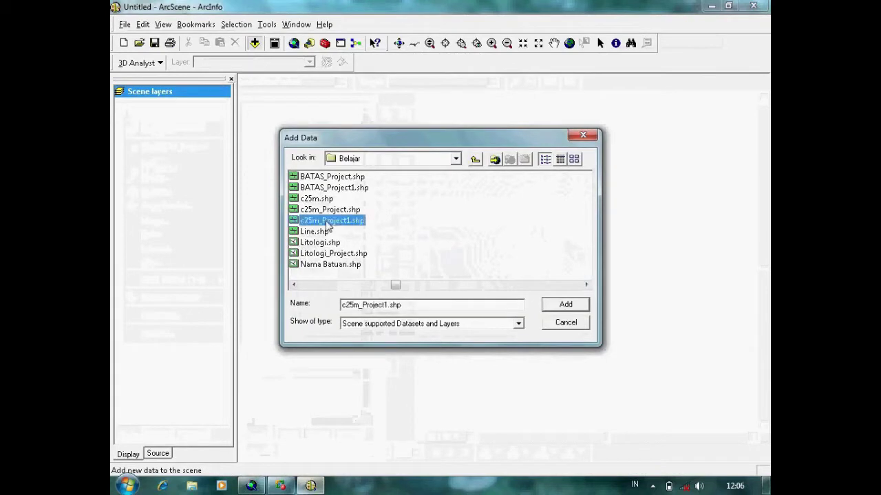
pyautogui.click(563, 304)
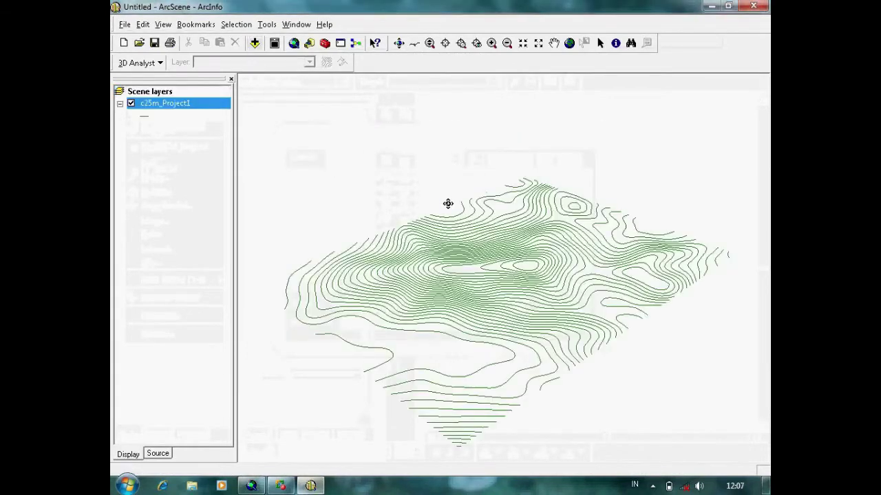
# Add the boundary shapefile BATAS_Project1.shp from the Belajar folder to the scene
pyautogui.moveTo(403, 256); pyautogui.dragTo(283, 283)
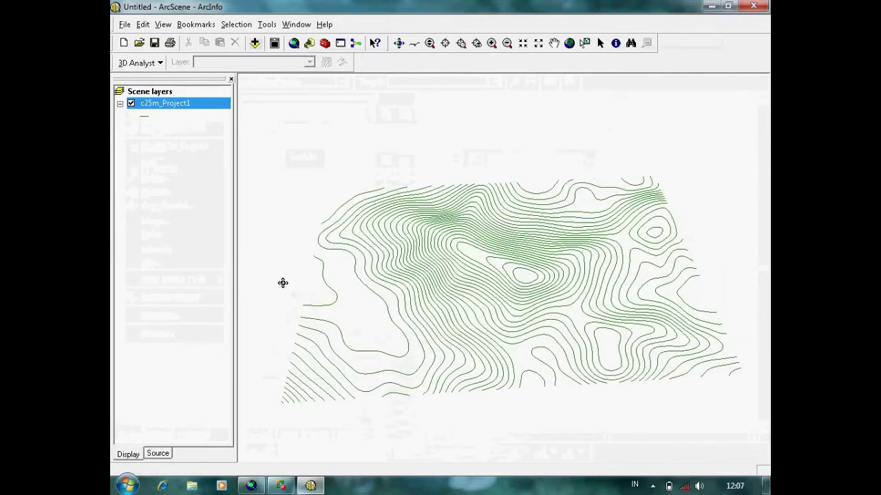
pyautogui.click(255, 44)
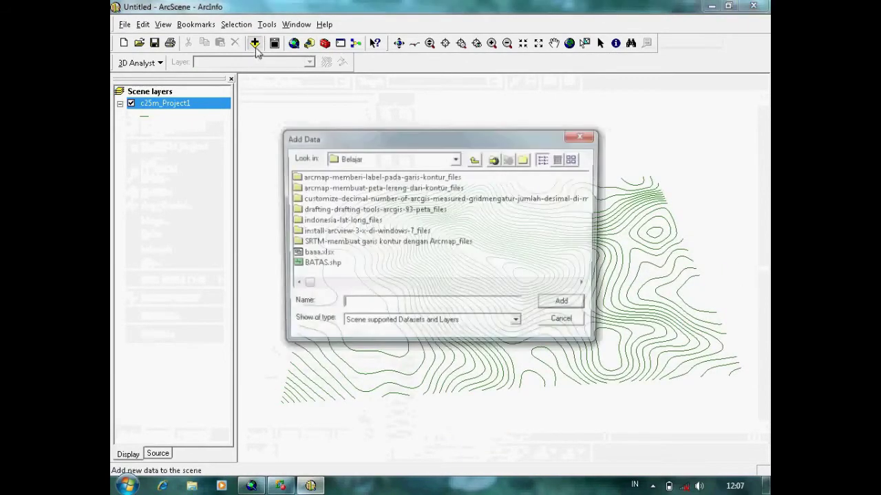
pyautogui.click(585, 284)
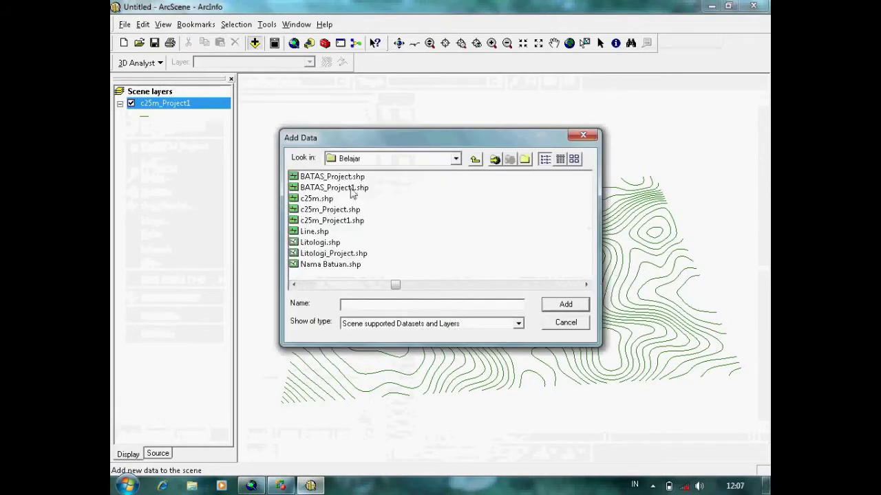
pyautogui.click(333, 187)
pyautogui.click(566, 304)
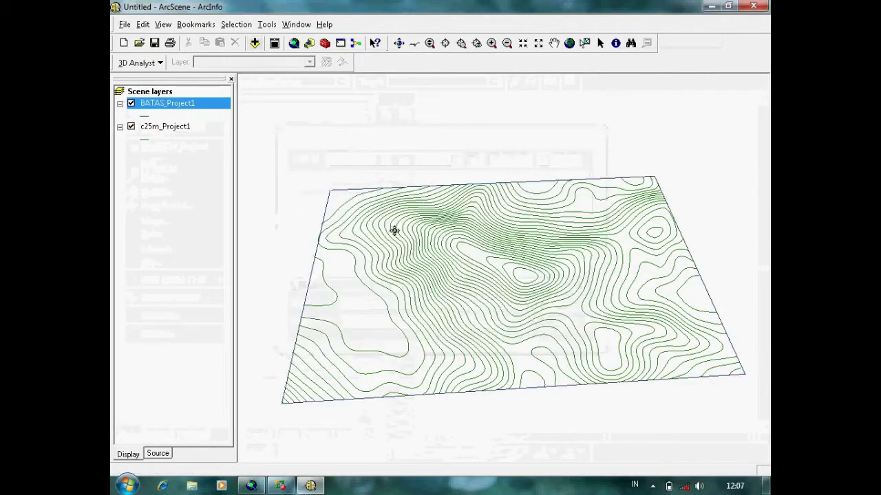
# Create a TIN from the c25m_Project1 contours with the ELEVASI field as the height source
pyautogui.moveTo(393, 230); pyautogui.dragTo(366, 240)
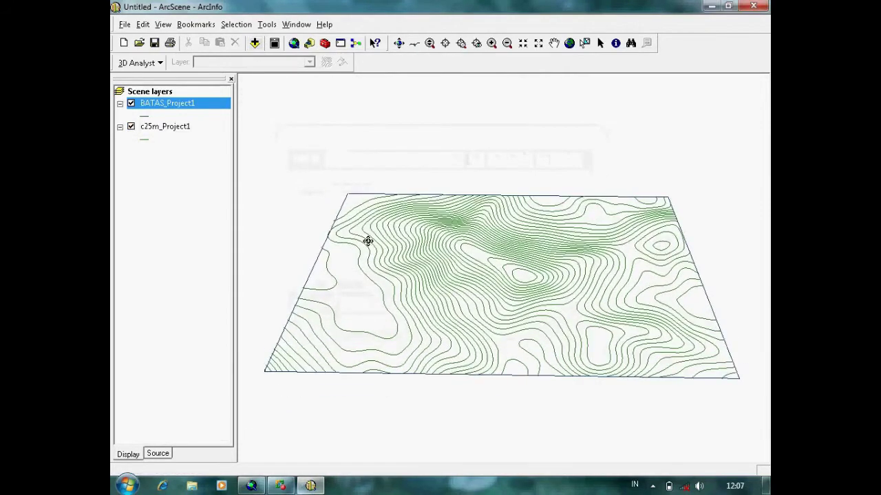
pyautogui.click(152, 64)
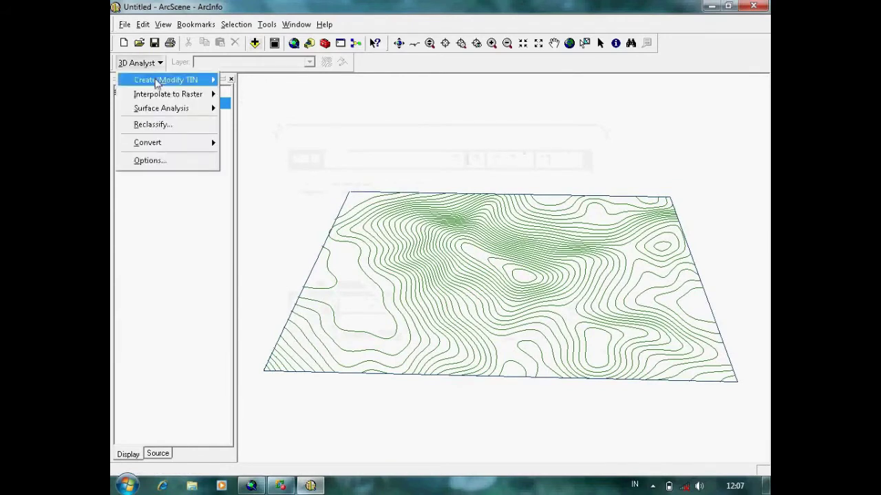
pyautogui.moveTo(182, 81)
pyautogui.click(233, 84)
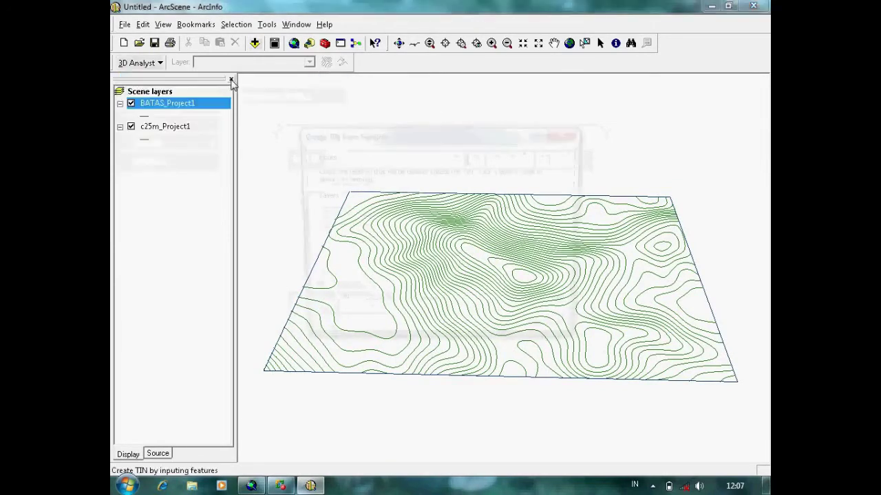
pyautogui.click(318, 227)
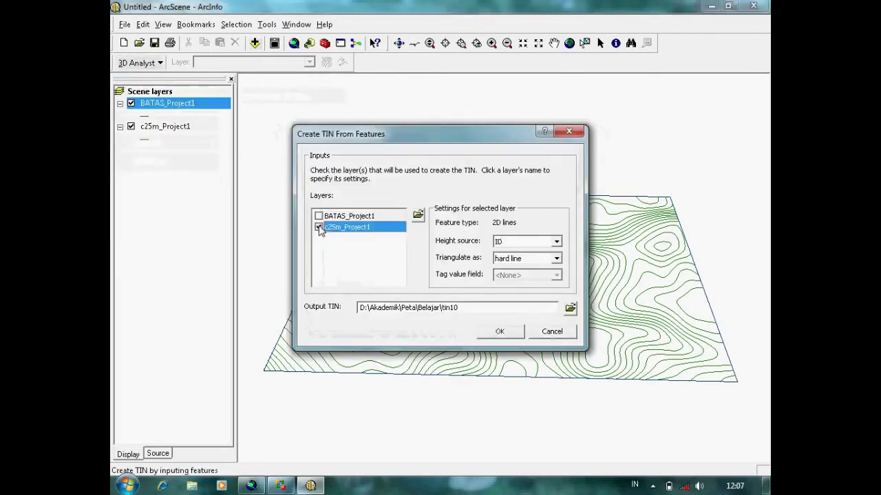
pyautogui.click(507, 242)
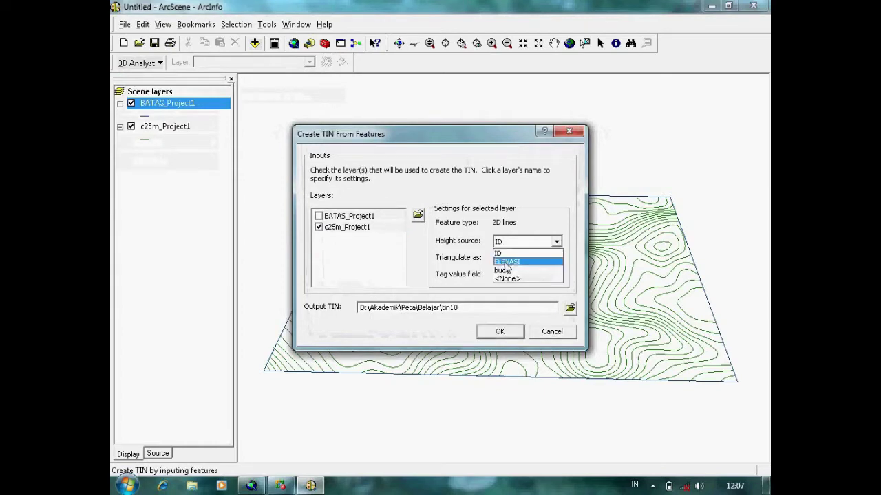
pyautogui.click(507, 263)
pyautogui.click(515, 243)
pyautogui.click(512, 263)
pyautogui.click(502, 332)
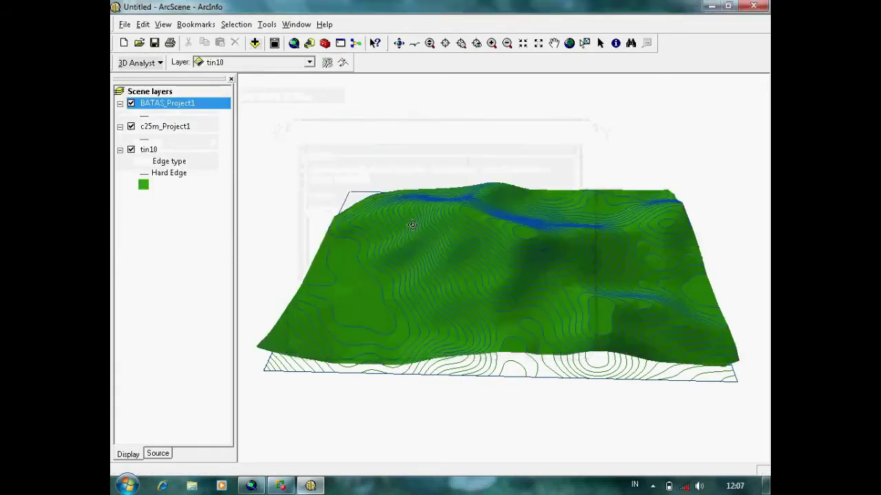
# Turn off the edge types and faces renderers in the symbology of the tin10 layer
pyautogui.moveTo(406, 222); pyautogui.dragTo(397, 202)
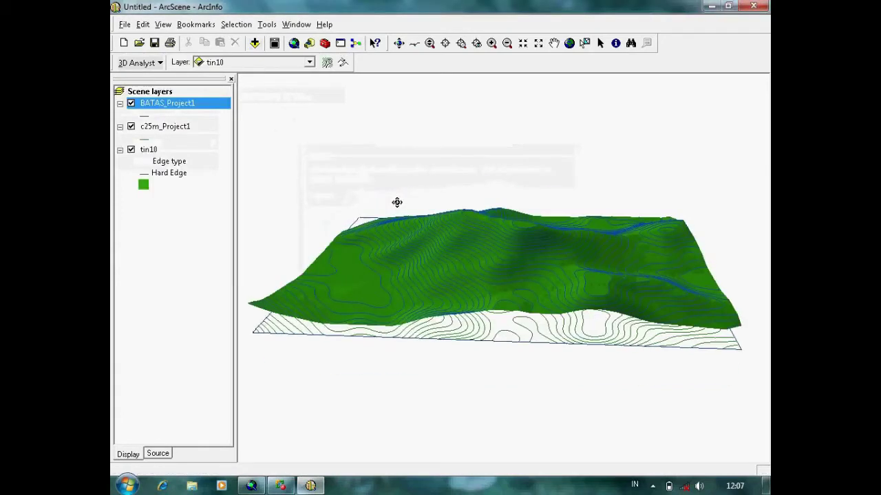
pyautogui.keyDown('ctrl'); pyautogui.click(152, 151); pyautogui.keyUp('ctrl')
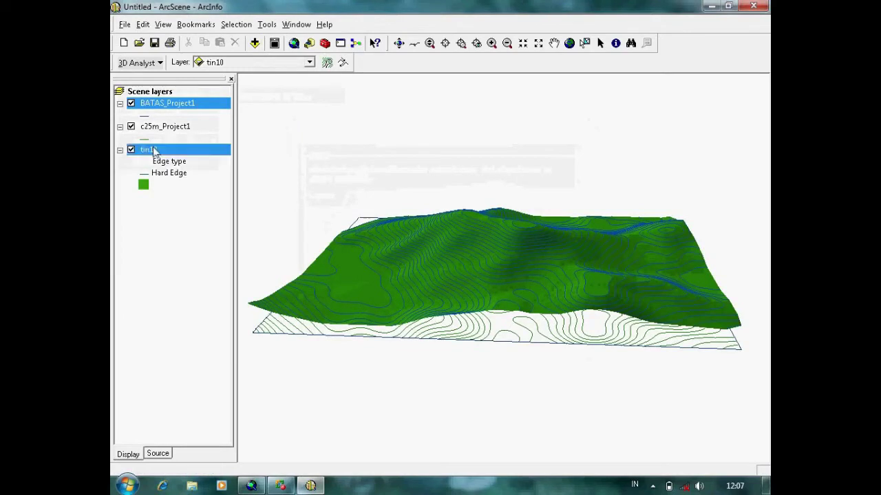
pyautogui.rightClick(153, 151)
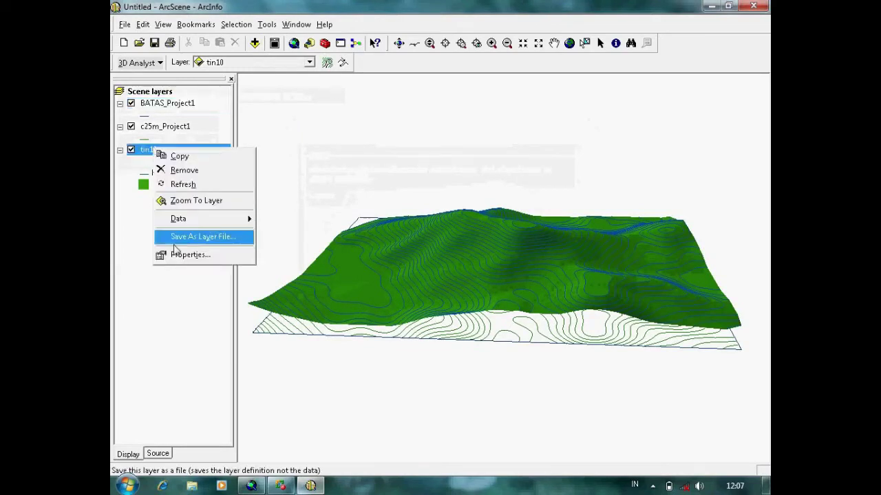
pyautogui.click(180, 254)
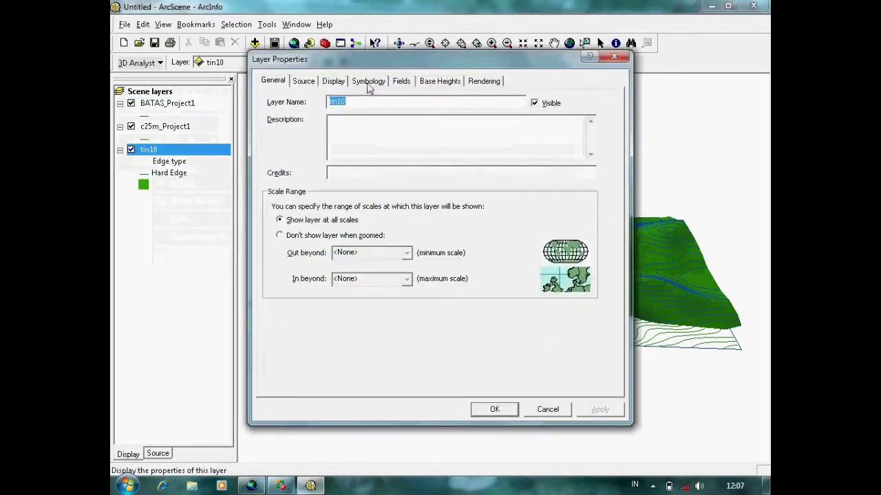
pyautogui.click(372, 82)
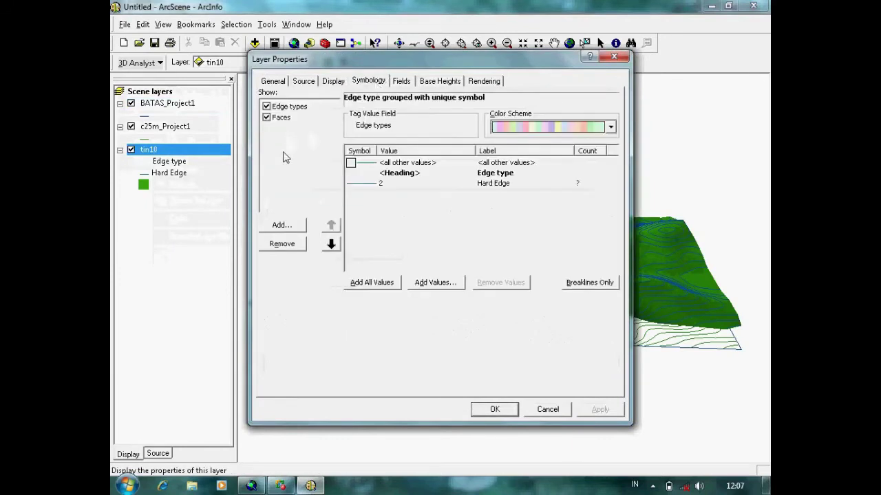
pyautogui.click(266, 107)
pyautogui.click(268, 117)
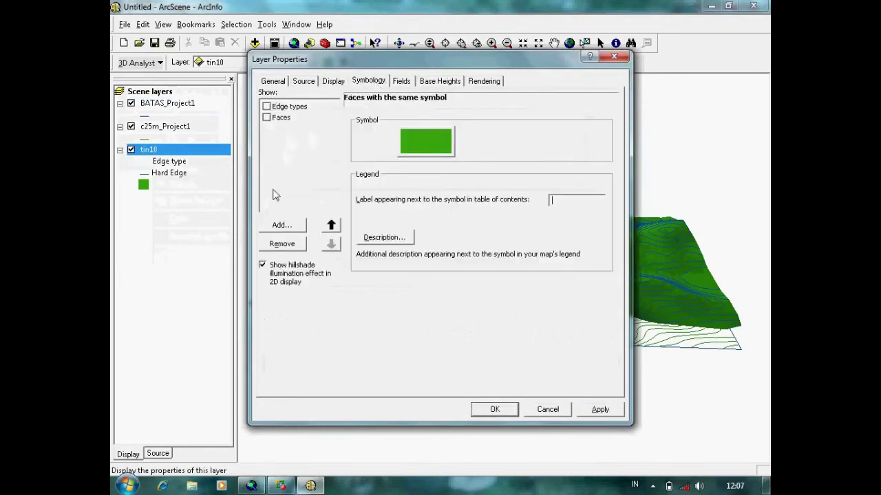
# Symbolize the tin10 surface with the face elevation graduated color ramp renderer
pyautogui.click(280, 225)
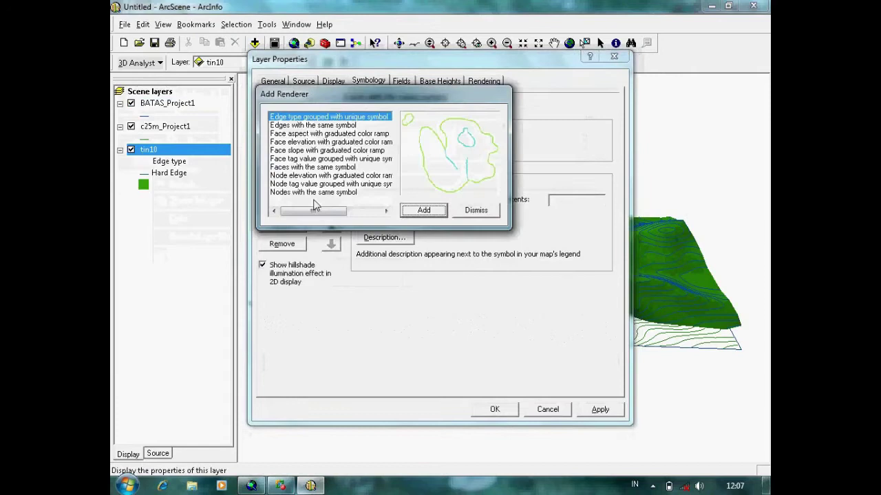
pyautogui.click(345, 152)
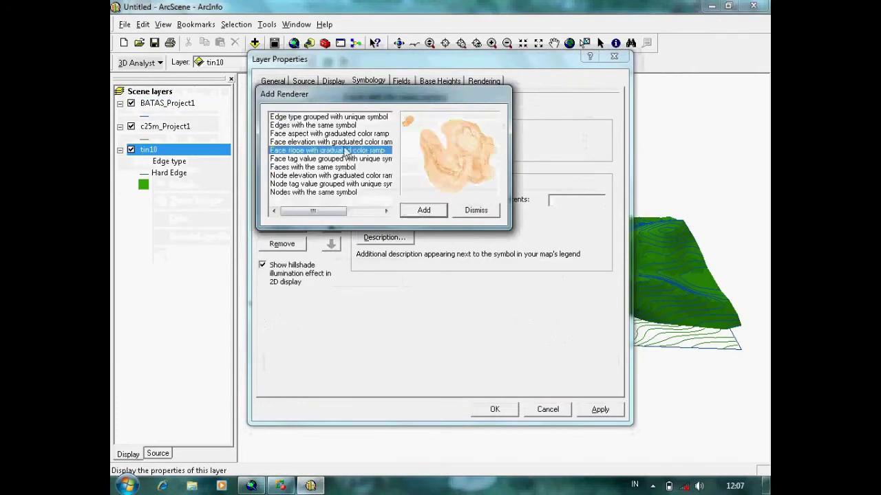
pyautogui.click(347, 142)
pyautogui.click(413, 215)
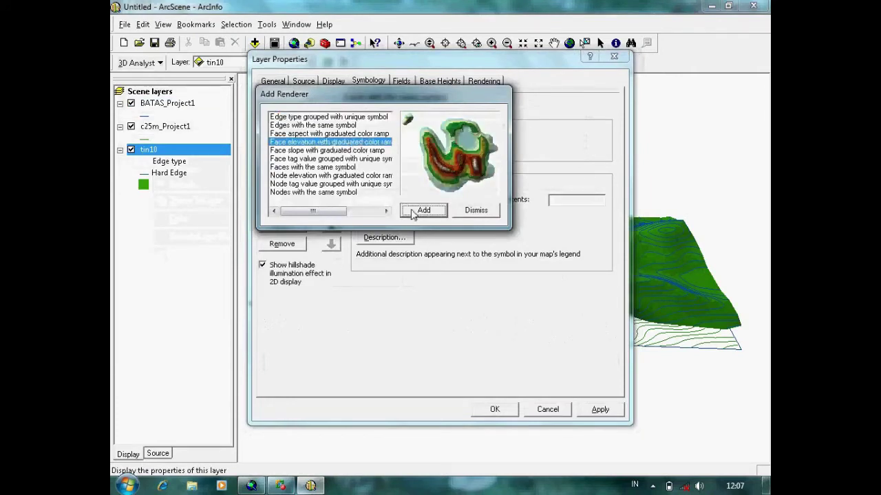
pyautogui.click(477, 211)
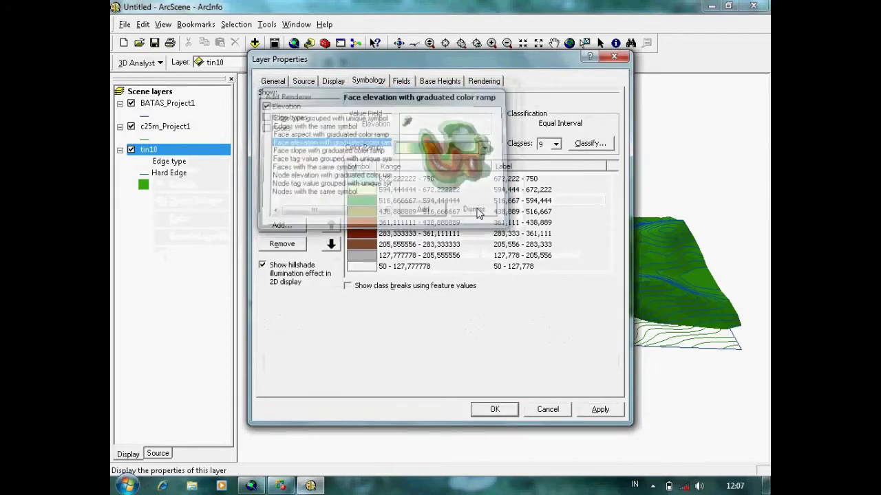
pyautogui.click(495, 409)
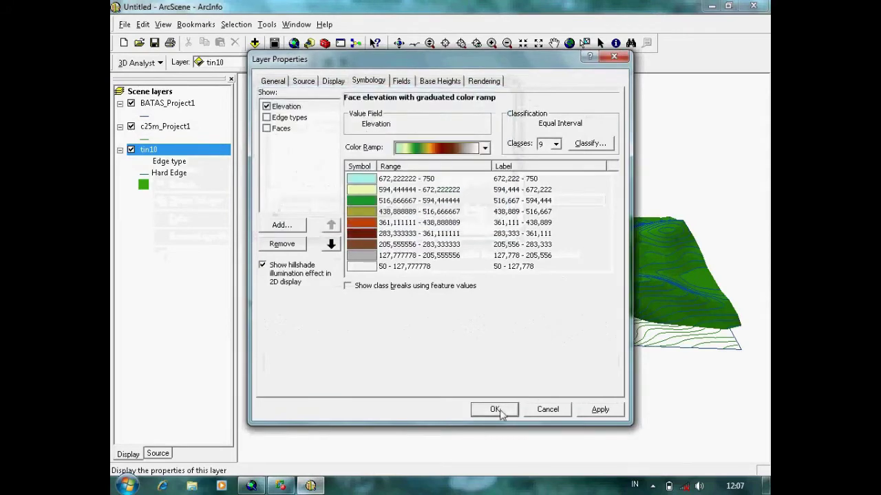
pyautogui.moveTo(476, 316); pyautogui.dragTo(333, 238)
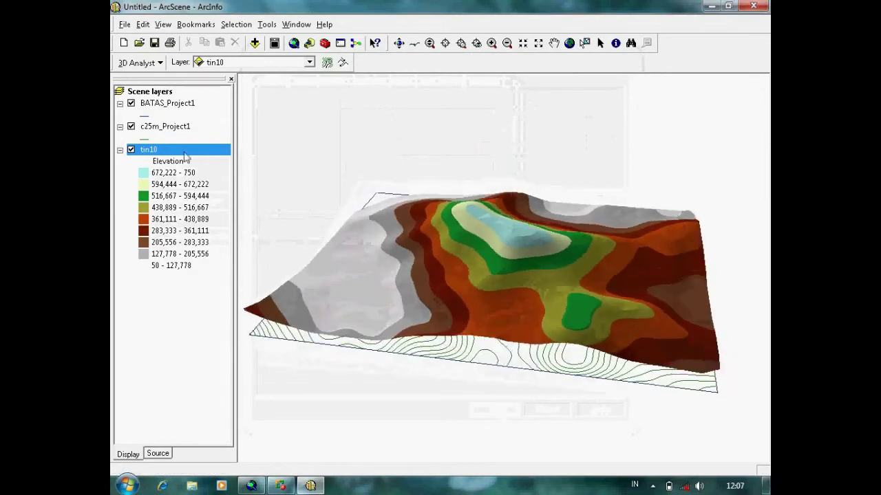
# Set the BATAS_Project1 layer to obtain its base heights from the tin10 surface
pyautogui.click(167, 108)
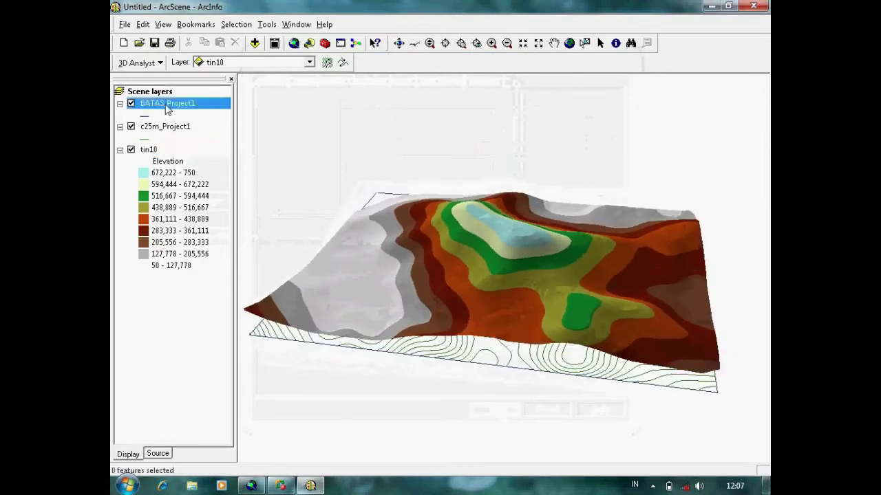
pyautogui.rightClick(167, 110)
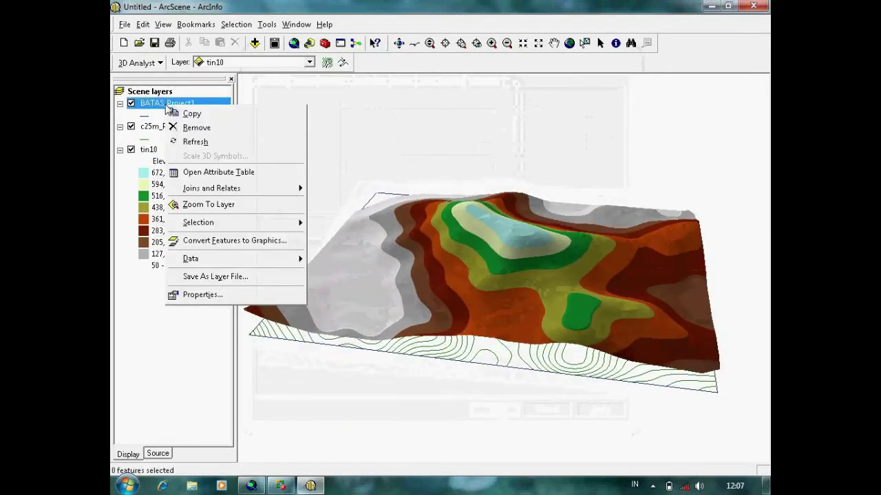
pyautogui.click(193, 296)
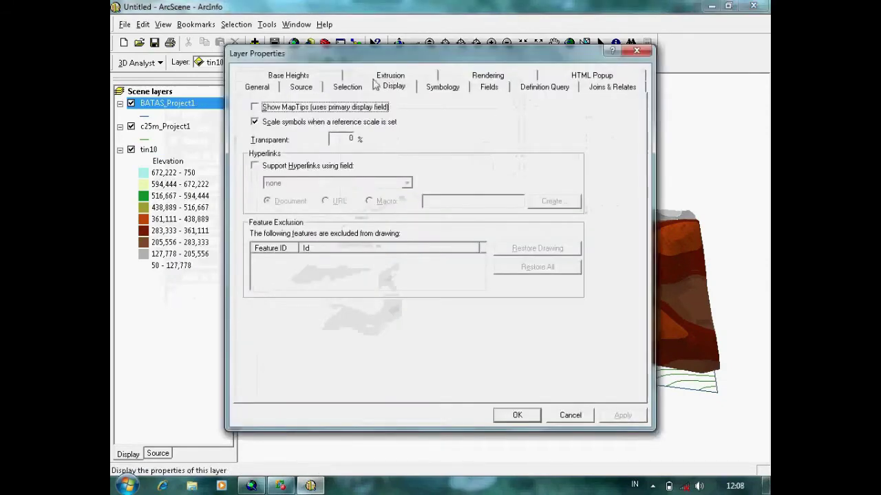
pyautogui.click(301, 77)
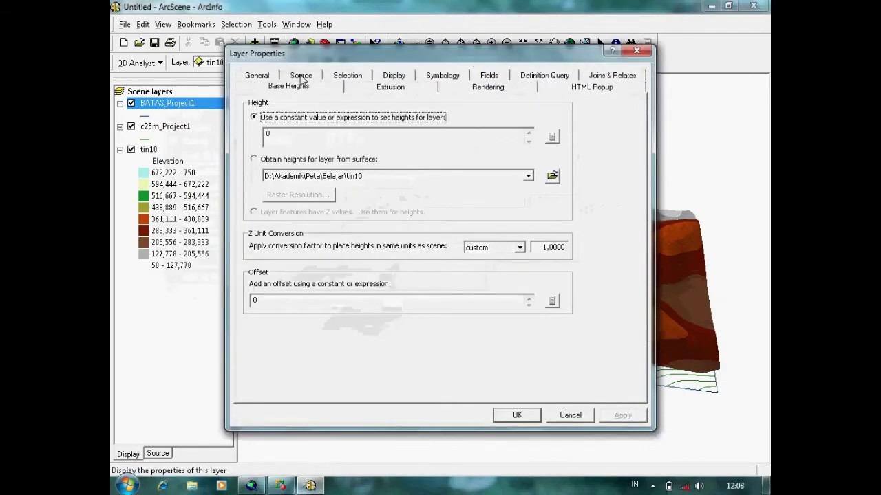
pyautogui.click(254, 160)
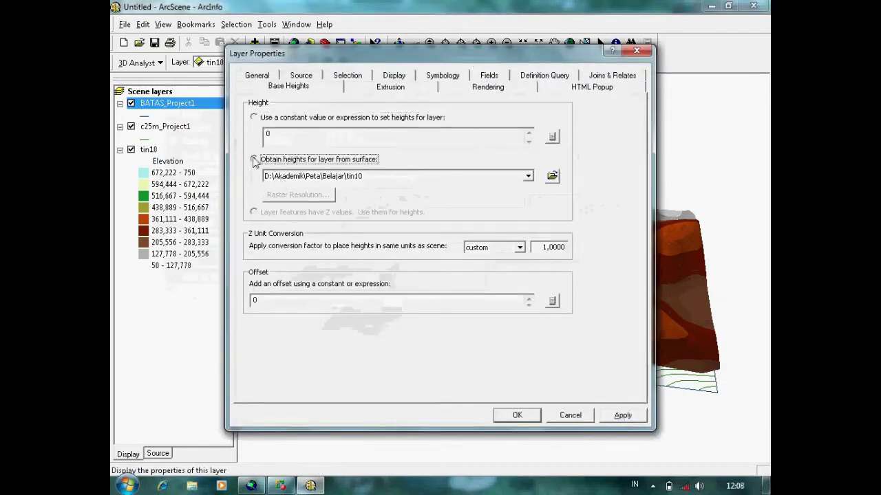
pyautogui.click(521, 414)
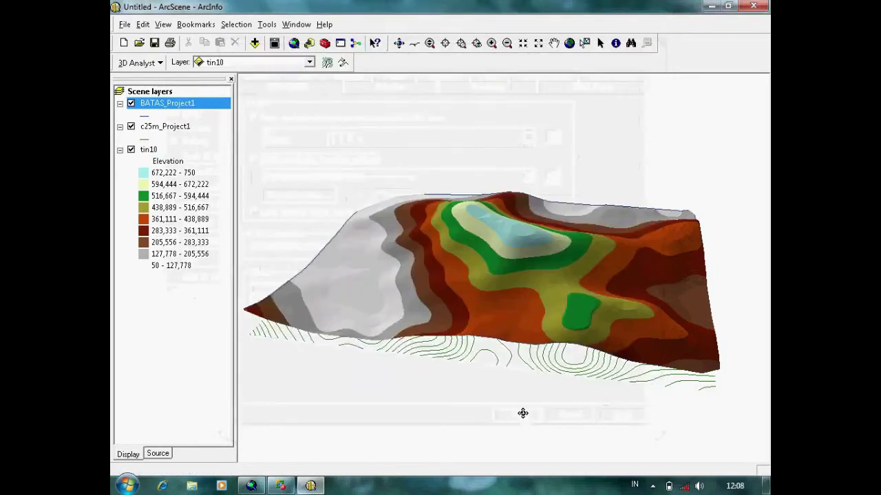
# Give the BATAS_Project1 boundary the red Highway line symbol with a reduced line width
pyautogui.click(145, 116)
pyautogui.click(329, 144)
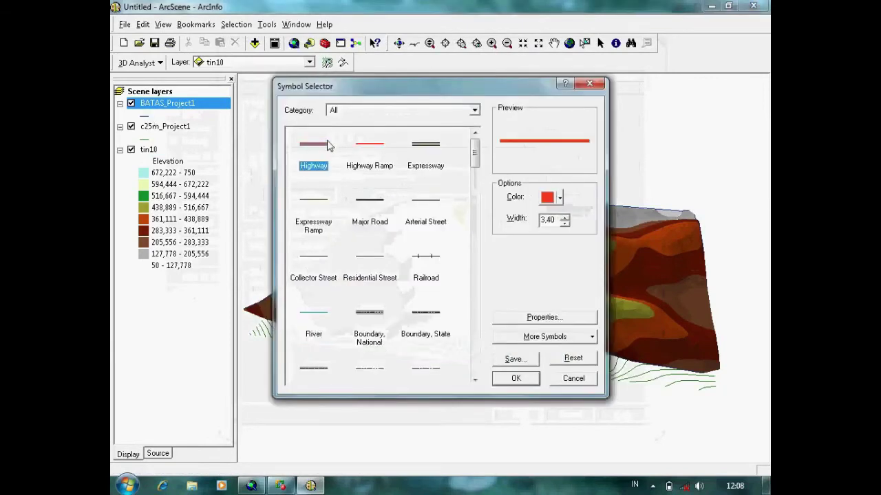
pyautogui.click(564, 217)
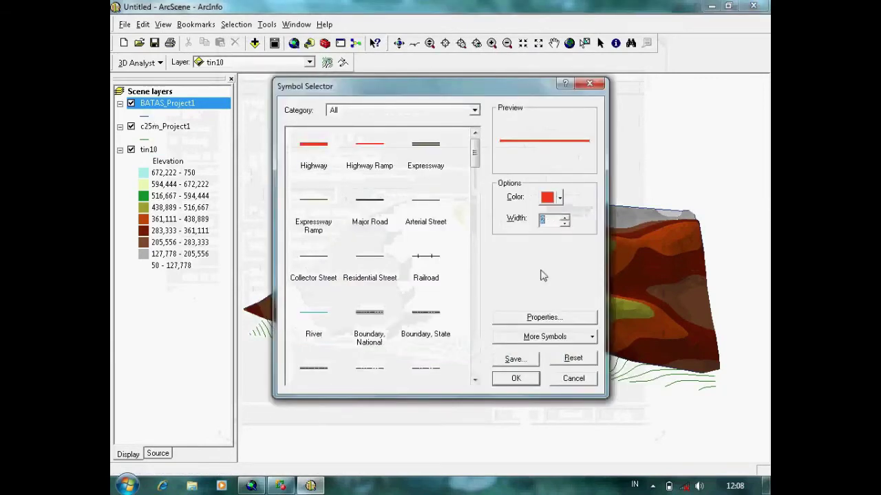
pyautogui.click(512, 381)
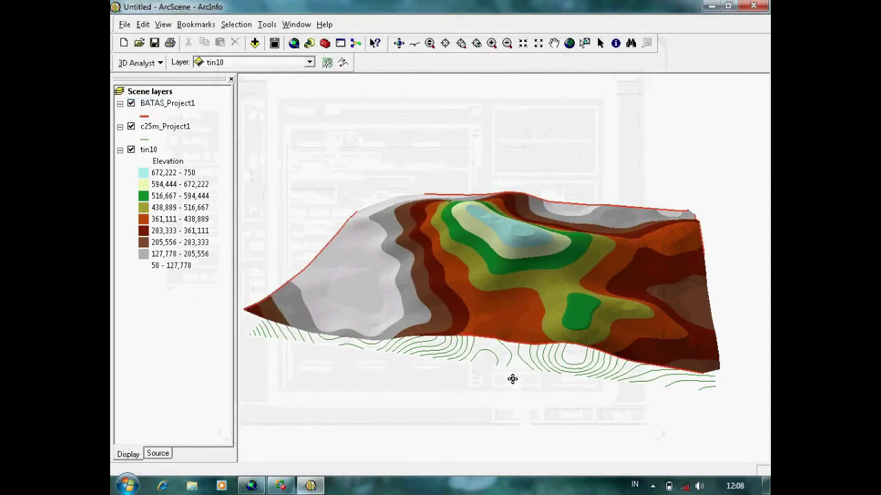
# Apply the Highway line symbol with a width of 3,40 to the BATAS_Project1 boundary
pyautogui.click(145, 117)
pyautogui.click(313, 151)
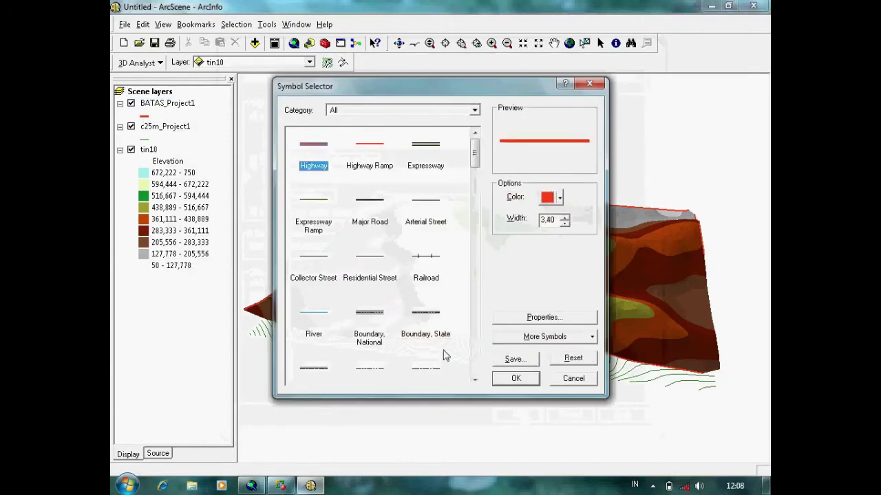
pyautogui.click(509, 377)
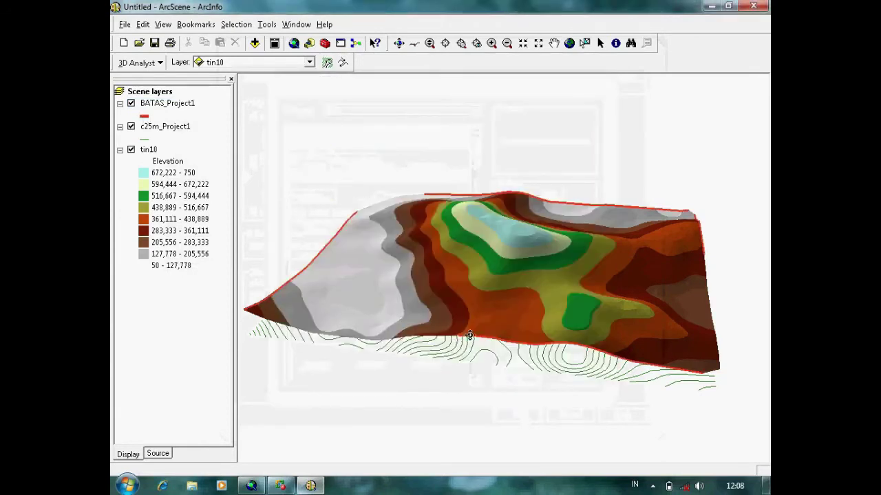
# Extrude the BATAS_Project1 boundary by -200, added to each feature's base height, and apply it to the scene
pyautogui.click(176, 108)
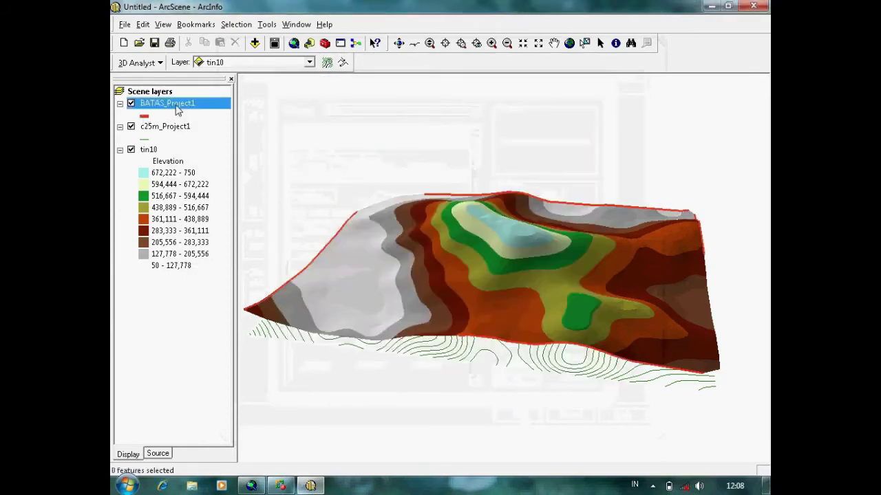
pyautogui.rightClick(177, 109)
pyautogui.click(196, 294)
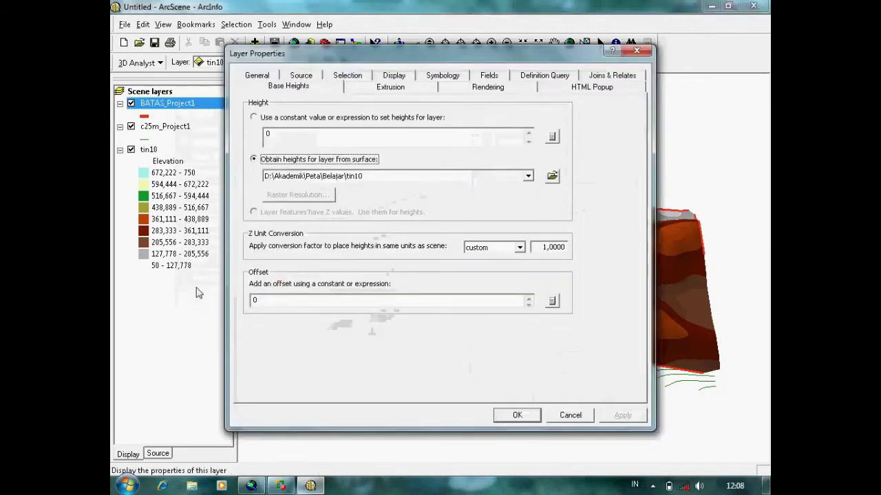
pyautogui.click(407, 88)
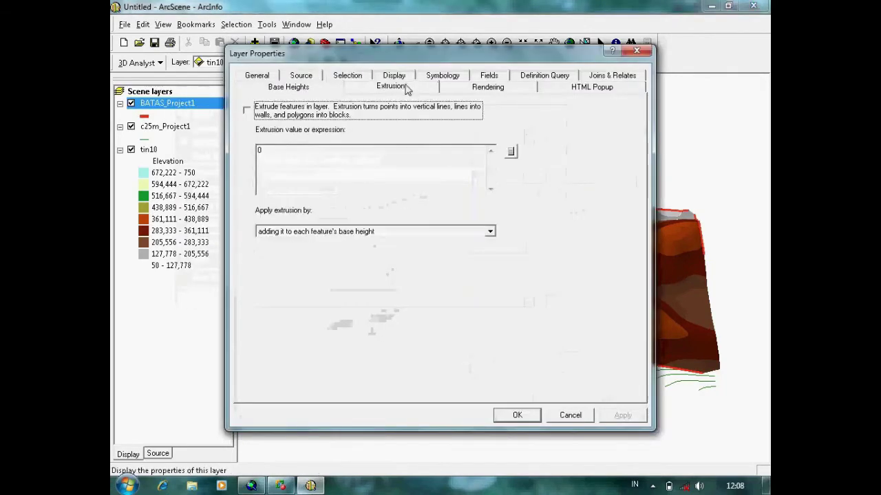
pyautogui.click(306, 87)
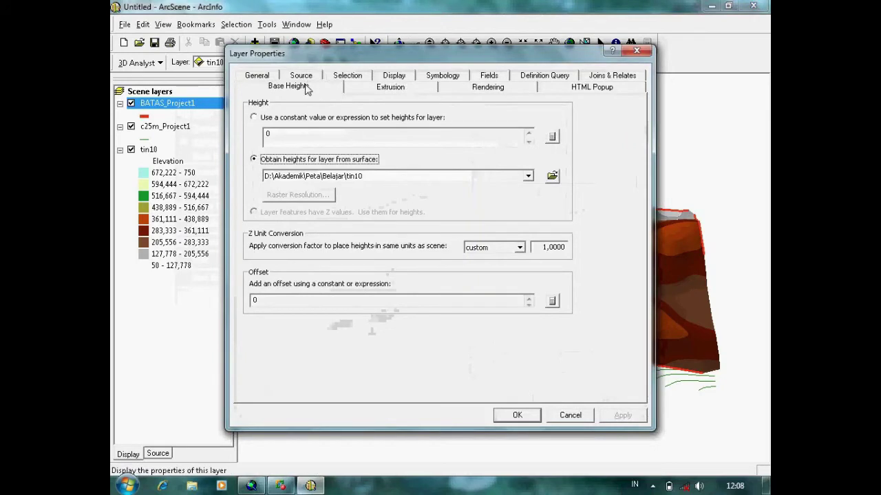
pyautogui.click(377, 88)
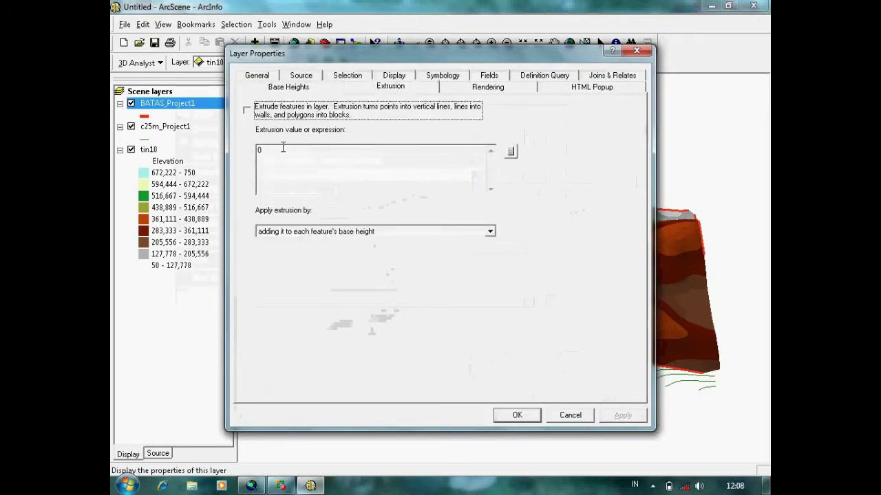
pyautogui.press('Tab')
pyautogui.write('-')
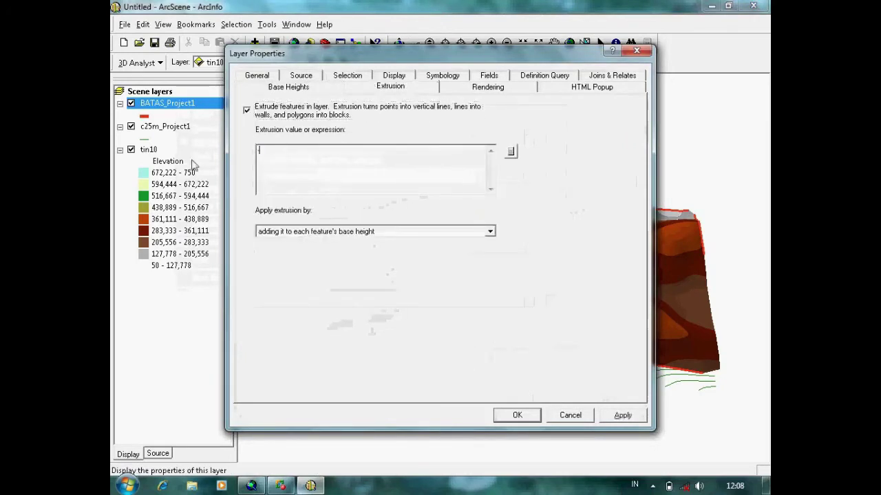
pyautogui.write('200')
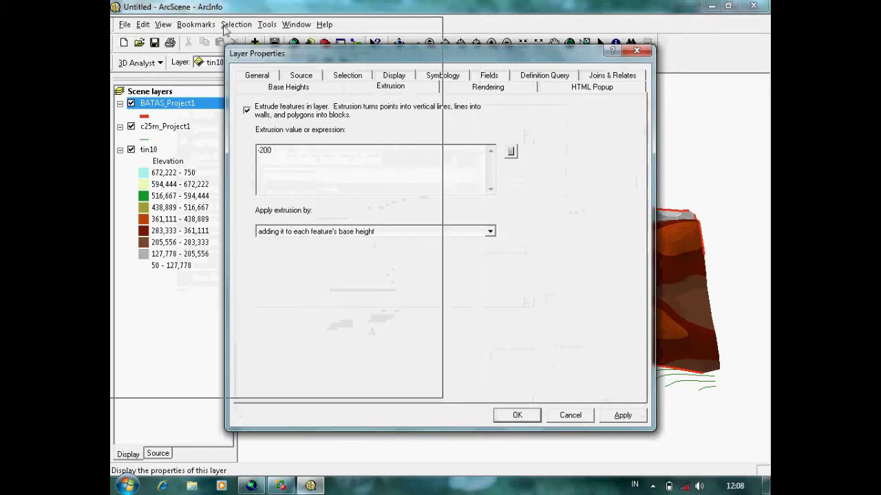
pyautogui.moveTo(323, 52); pyautogui.dragTo(113, 22)
pyautogui.click(409, 386)
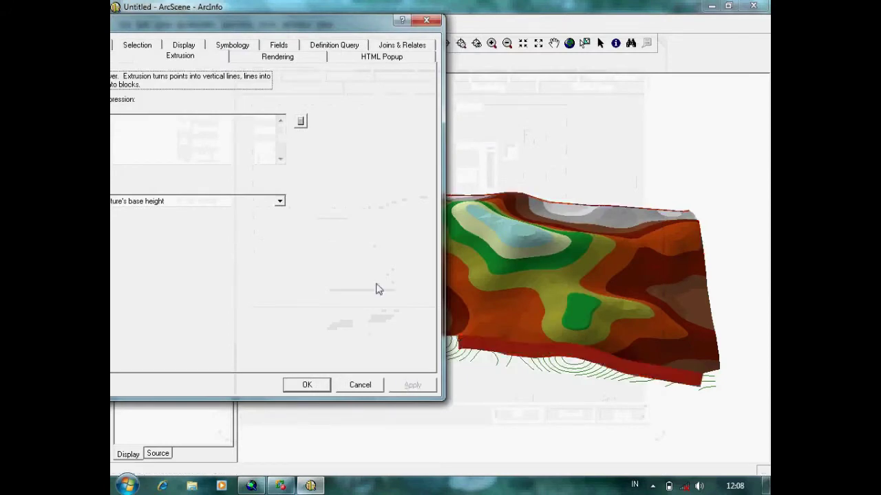
# Set the extrusion value of the BATAS_Project1 boundary to -500 and inspect the walls around the terrain
pyautogui.moveTo(326, 20); pyautogui.dragTo(496, 11)
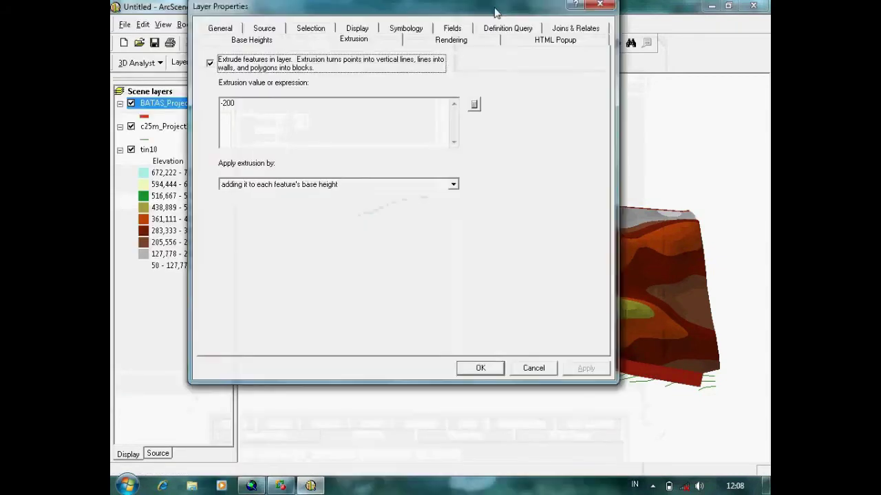
pyautogui.click(225, 109)
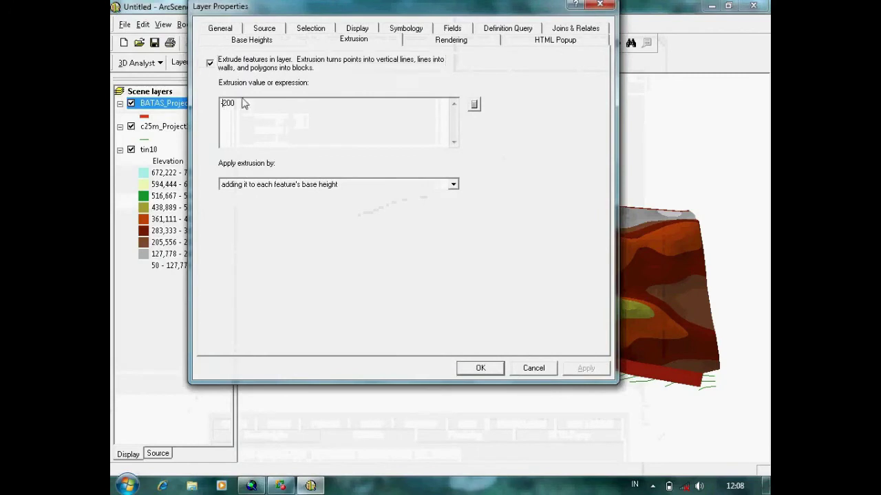
pyautogui.moveTo(241, 103); pyautogui.dragTo(207, 100)
pyautogui.write('-500')
pyautogui.click(481, 372)
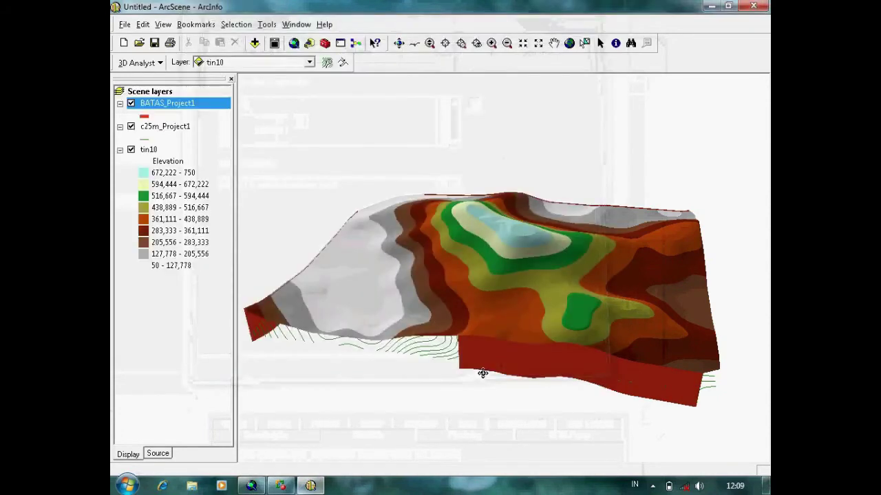
pyautogui.moveTo(497, 358); pyautogui.dragTo(652, 252)
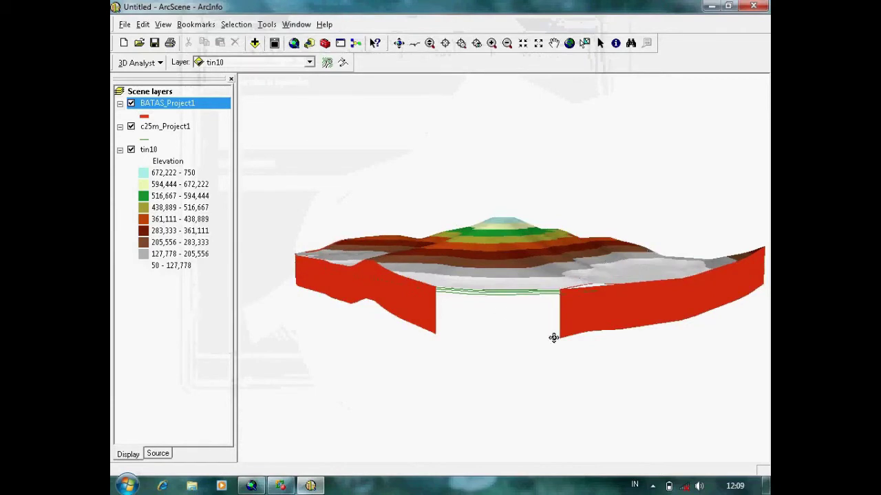
pyautogui.moveTo(492, 282); pyautogui.dragTo(671, 277)
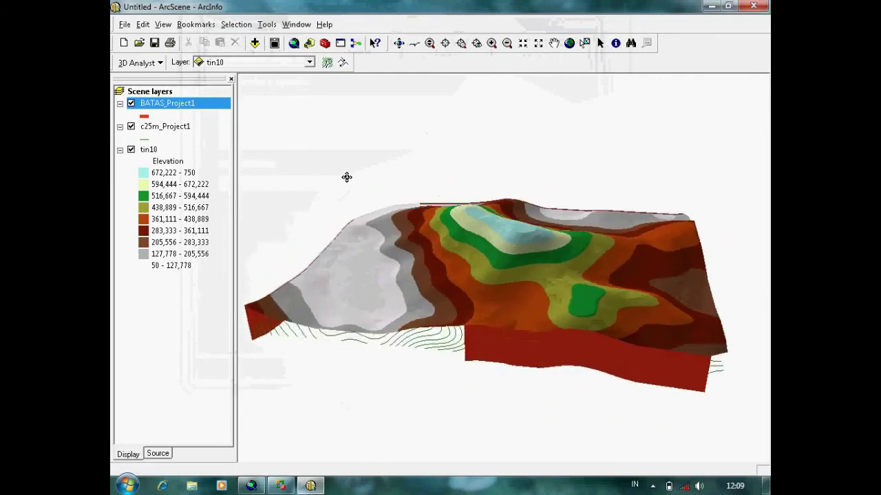
# Export the scene as a 2D PDF named arcscene.pdf to the root of the D: drive
pyautogui.click(124, 26)
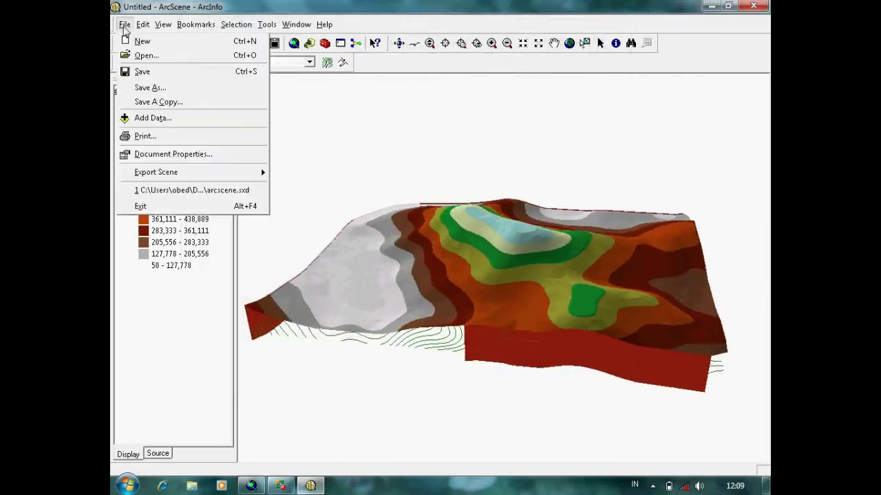
pyautogui.moveTo(166, 171)
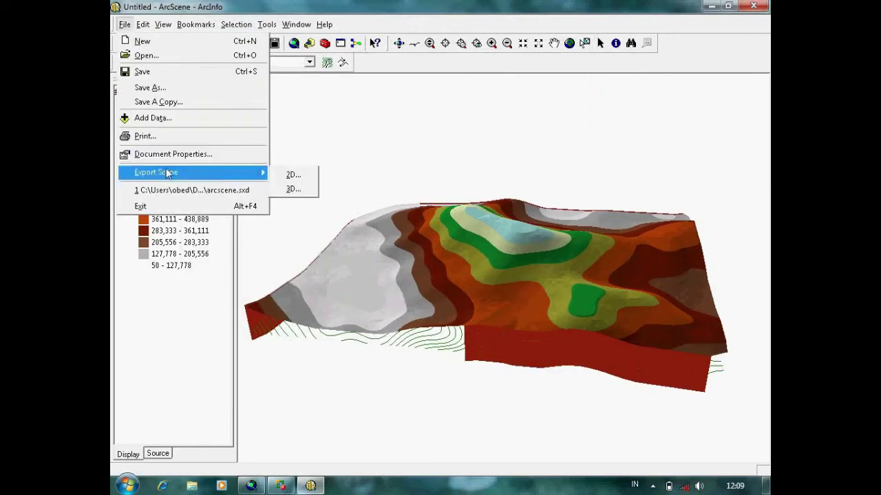
pyautogui.click(276, 177)
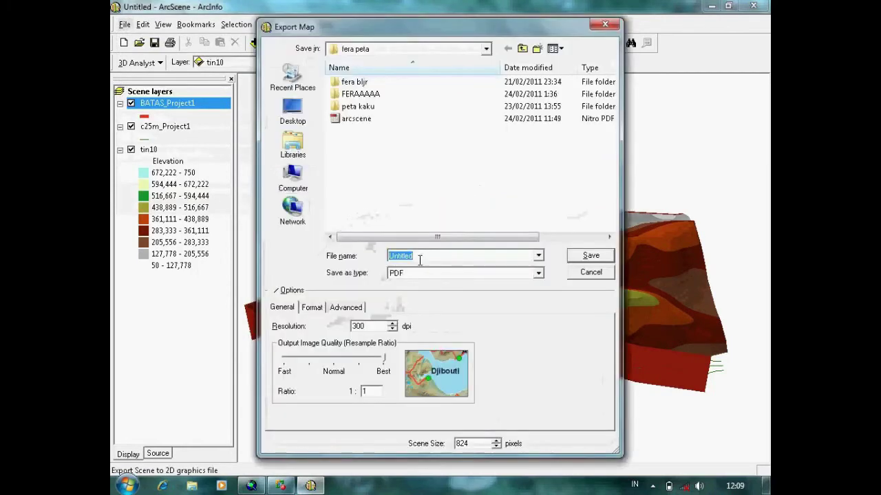
pyautogui.click(368, 122)
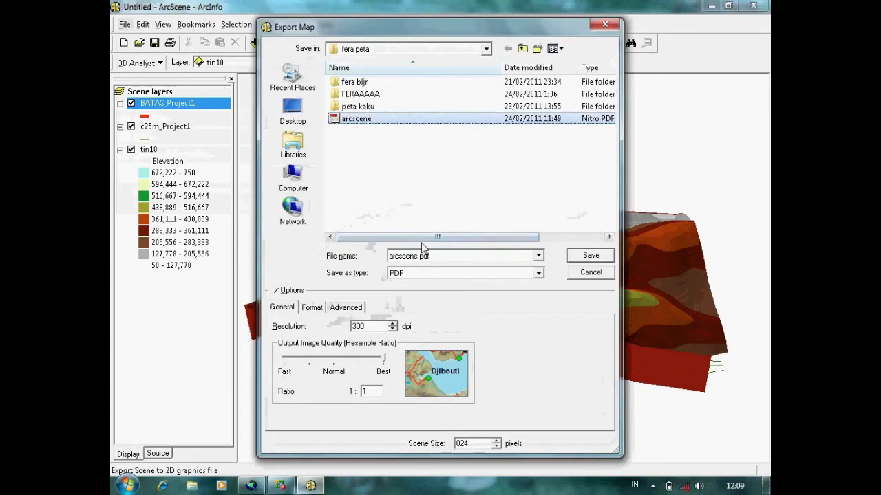
pyautogui.click(300, 177)
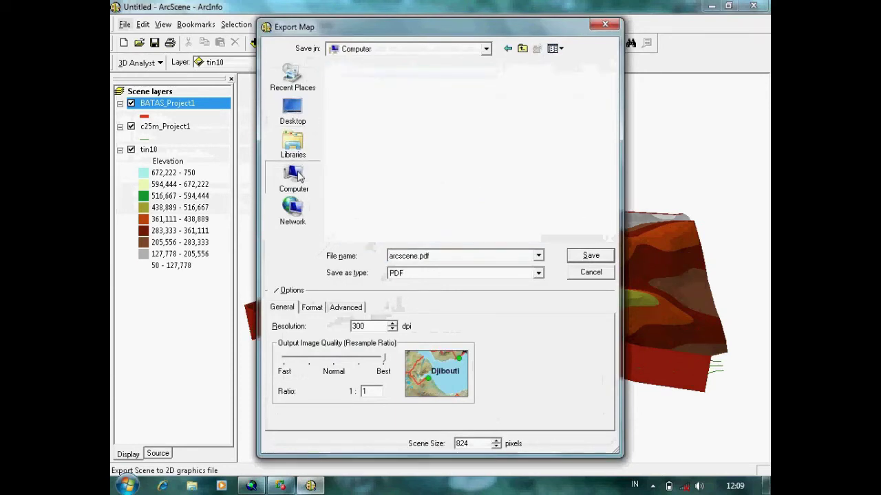
pyautogui.doubleClick(369, 121)
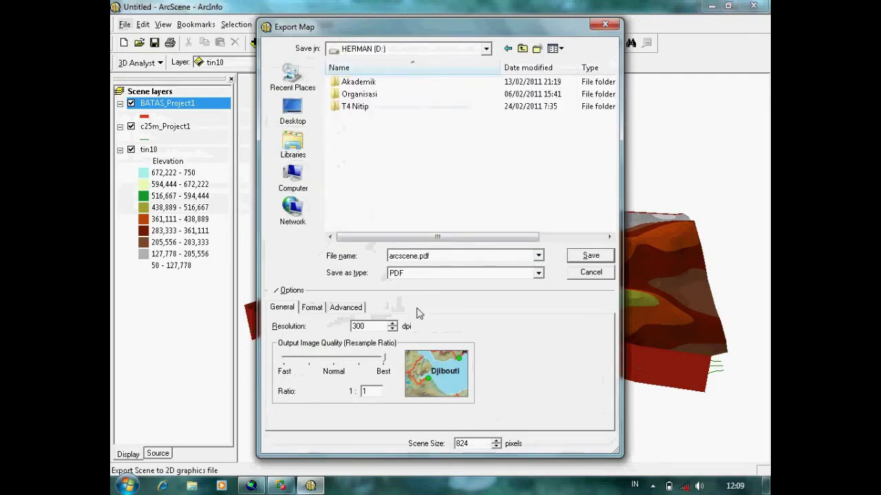
pyautogui.click(585, 256)
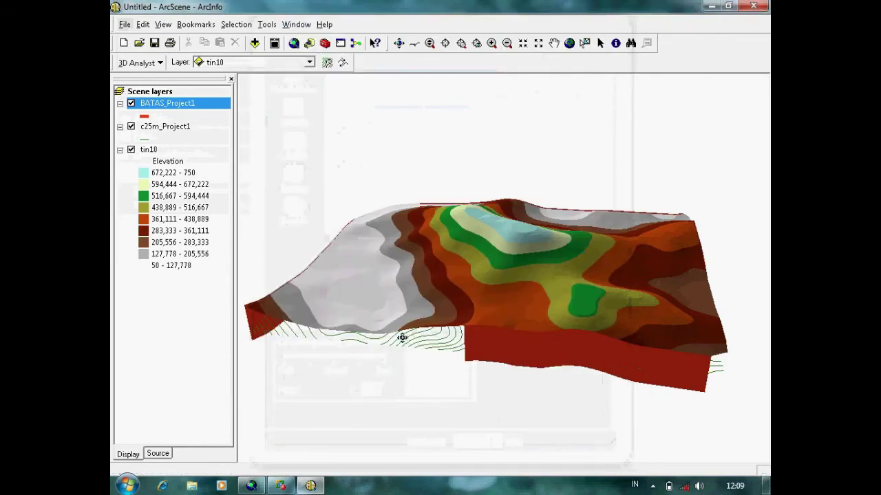
# Open the exported arcscene PDF from the D: drive in Nitro PDF, examine the terrain image, and close the viewer and file browser
pyautogui.click(192, 487)
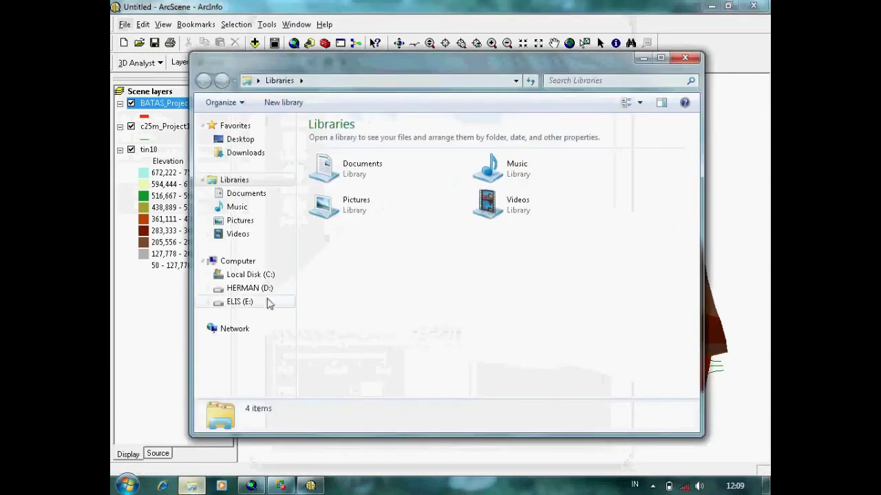
pyautogui.click(269, 291)
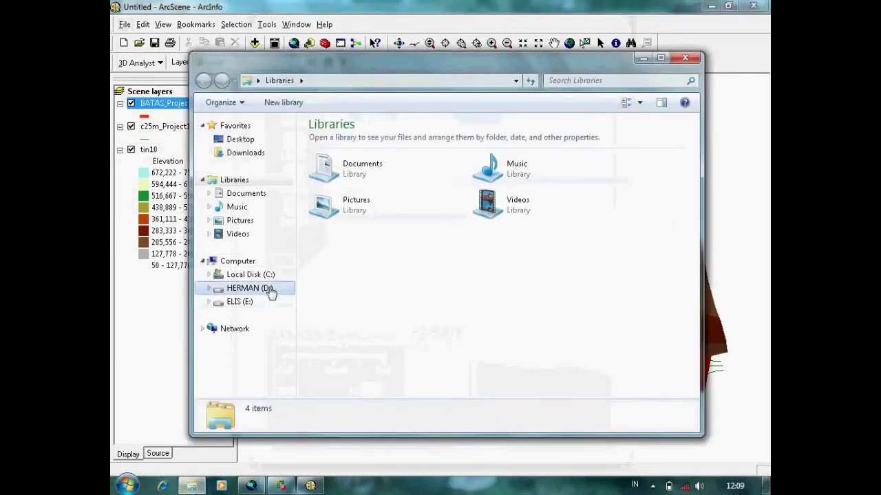
pyautogui.click(570, 151)
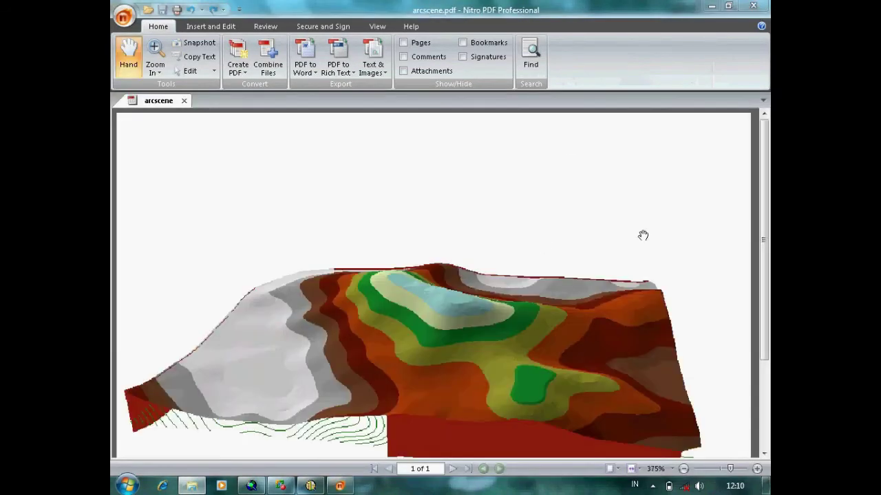
pyautogui.moveTo(767, 169); pyautogui.dragTo(764, 217)
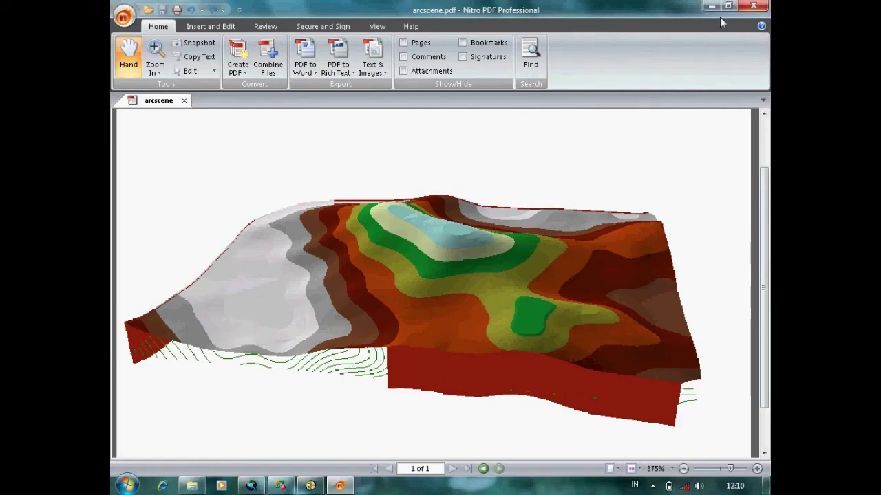
pyautogui.click(761, 6)
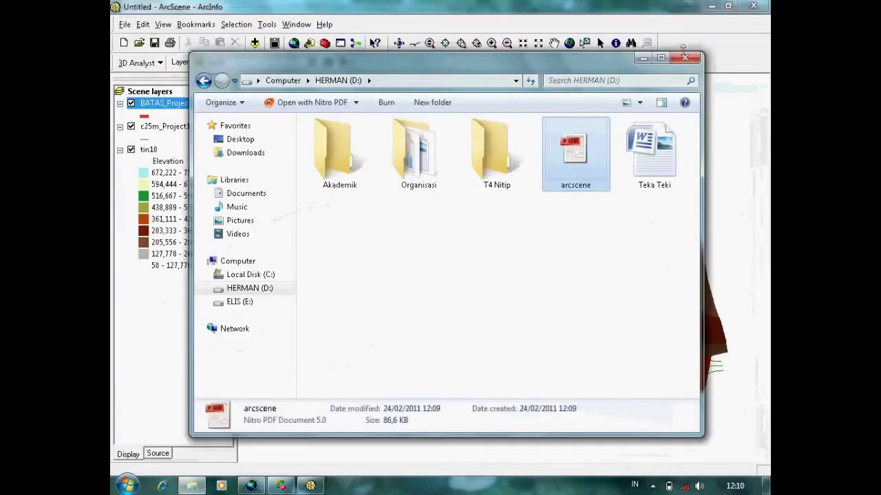
pyautogui.click(686, 57)
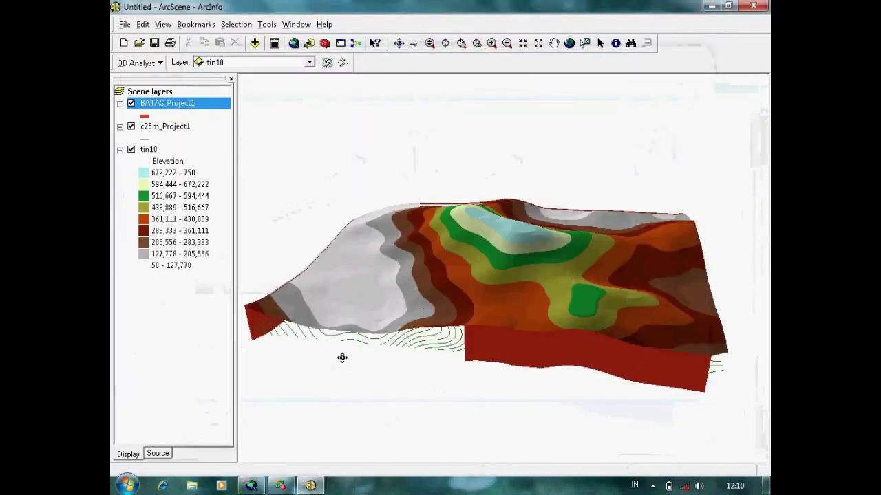
pyautogui.moveTo(404, 248); pyautogui.dragTo(335, 204)
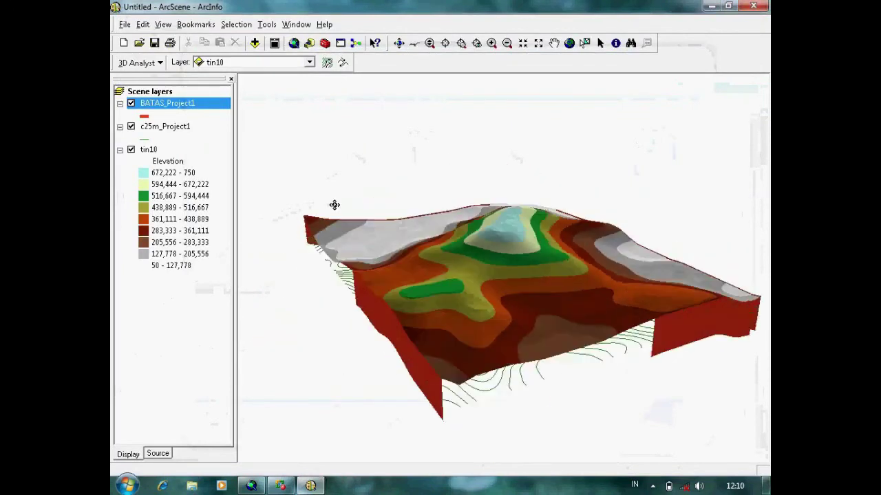
pyautogui.moveTo(446, 264); pyautogui.dragTo(342, 292)
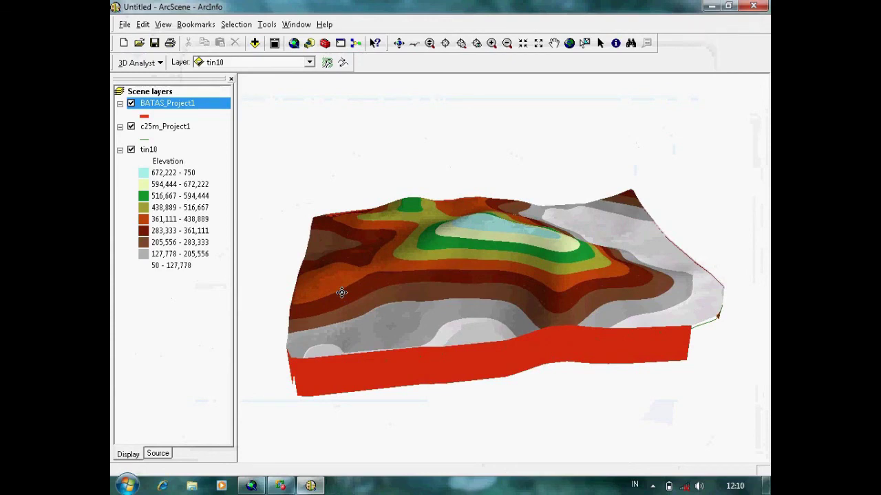
pyautogui.moveTo(380, 277); pyautogui.dragTo(584, 246)
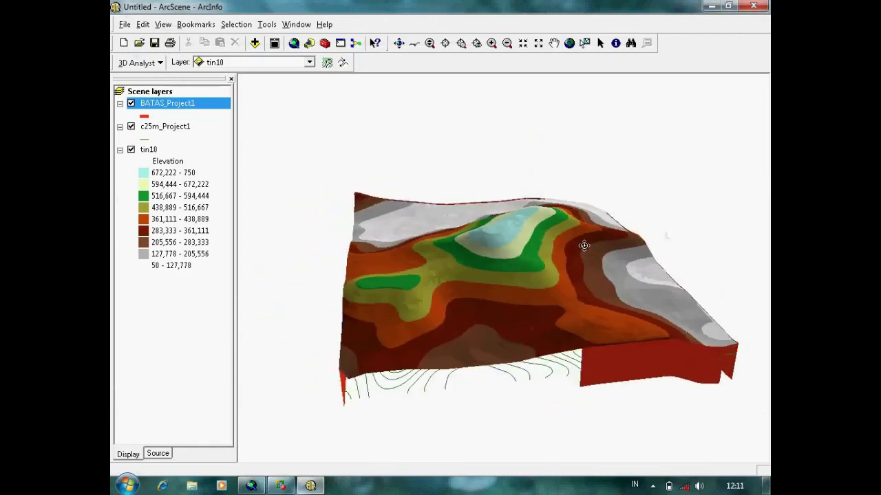